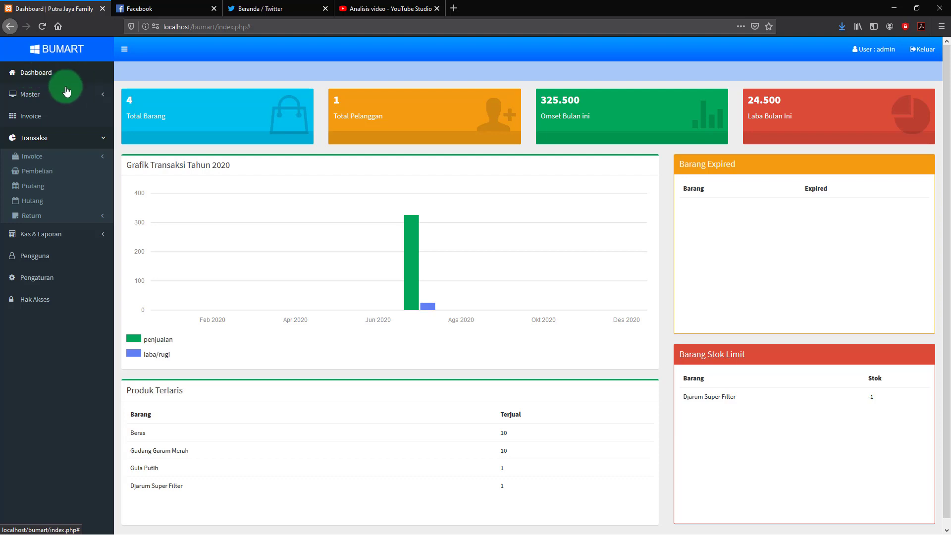
Go to the Pembelian list and start a new blank Transaksi Pembelian form
click(26, 119)
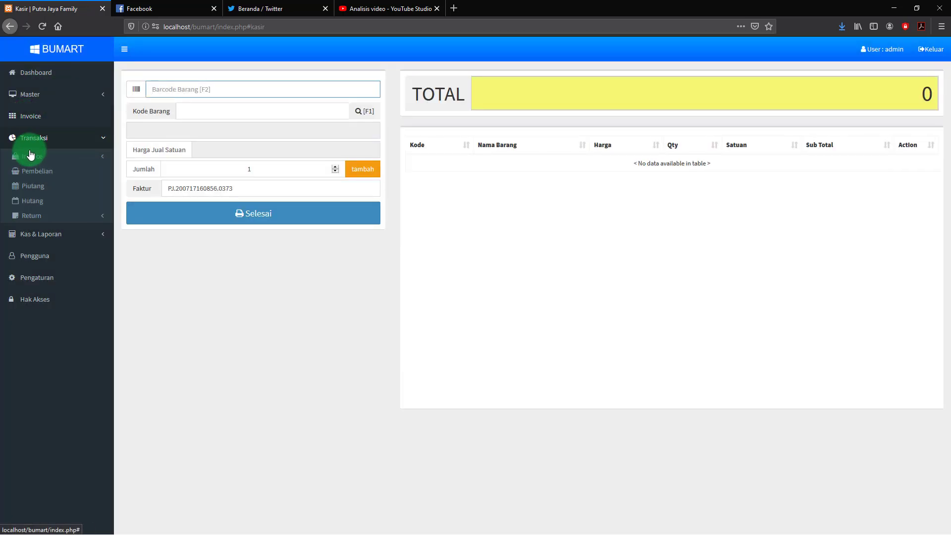
click(38, 172)
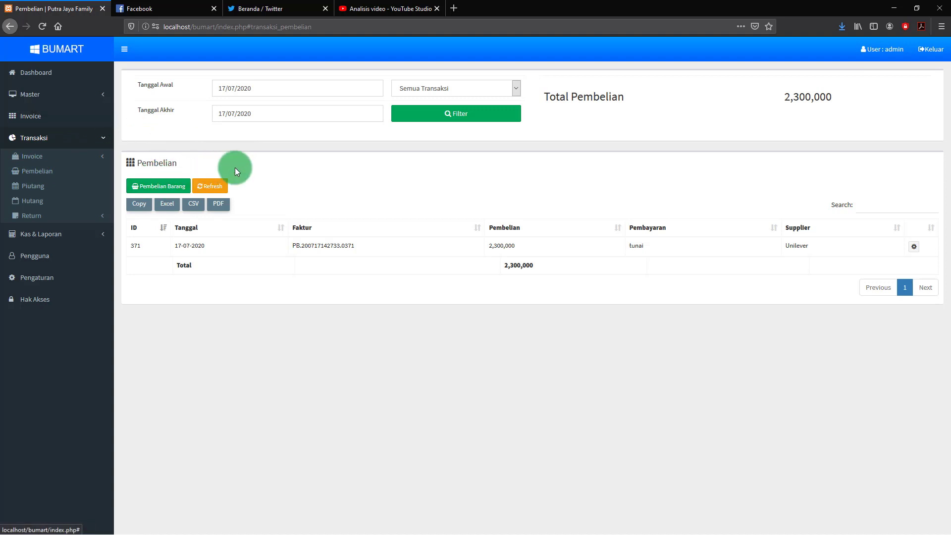
click(30, 173)
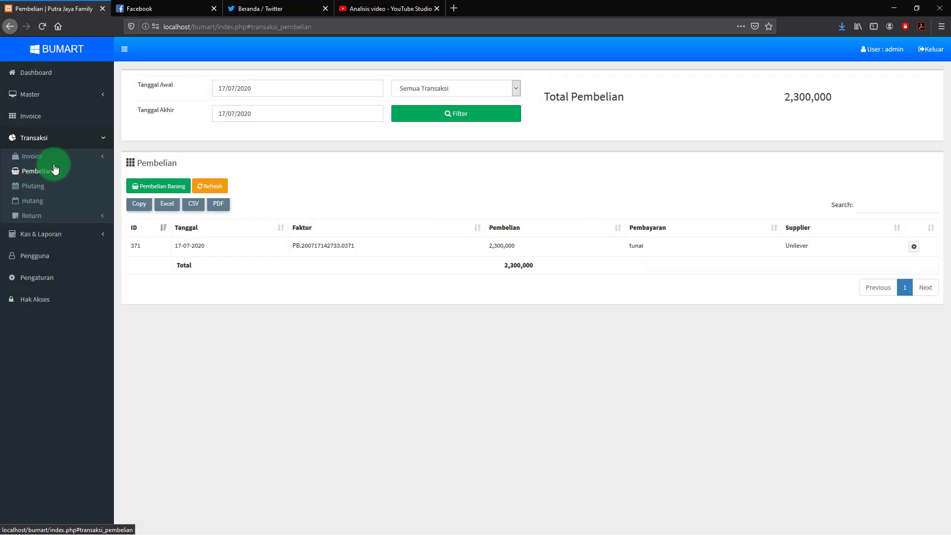
click(158, 188)
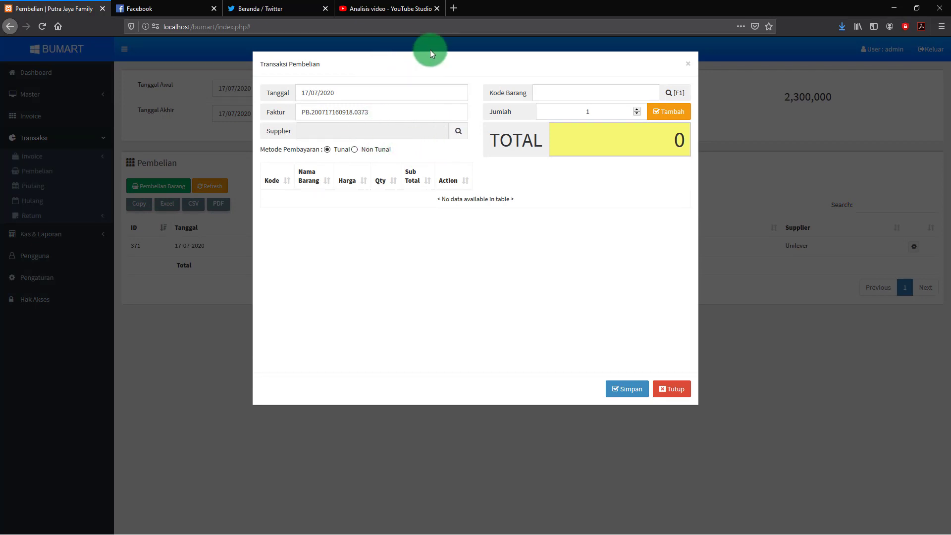
Pick Unilever as the purchase supplier from the supplier list
click(460, 132)
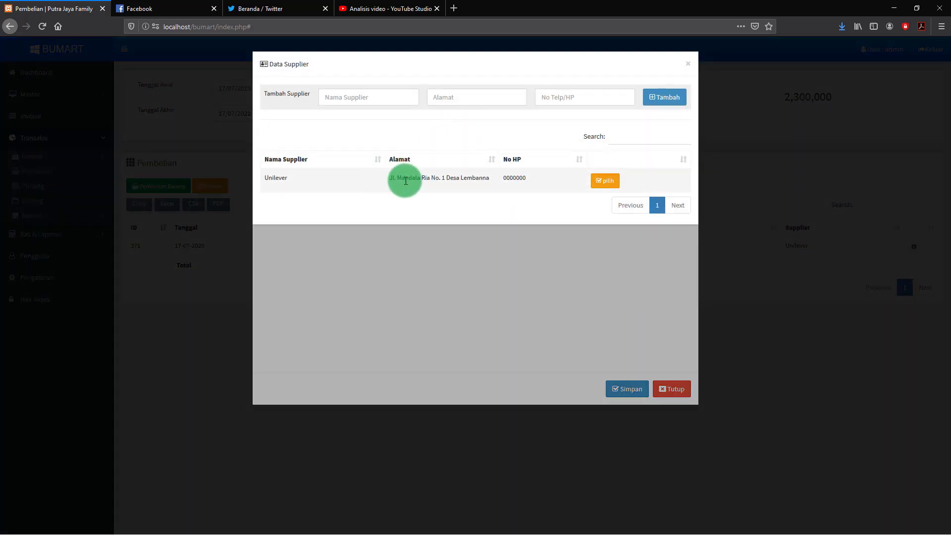
click(606, 181)
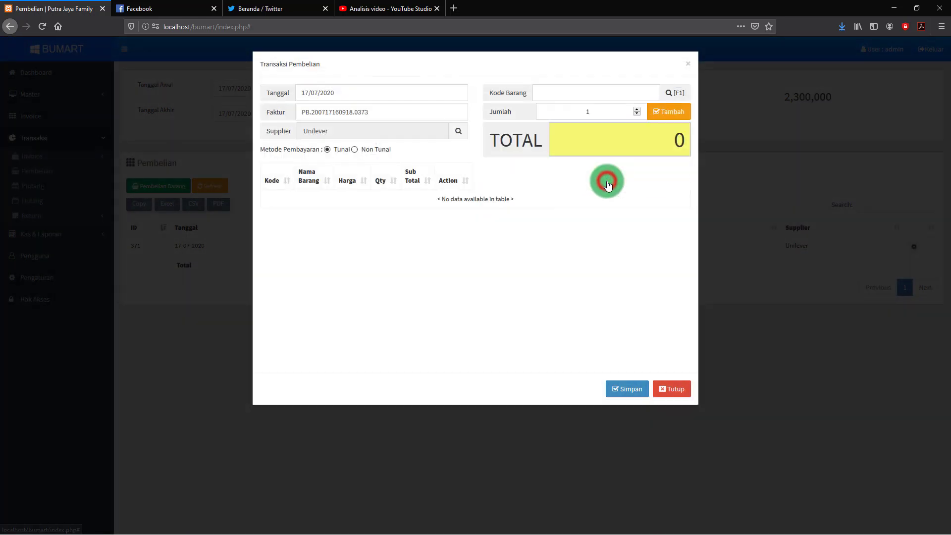
click(459, 132)
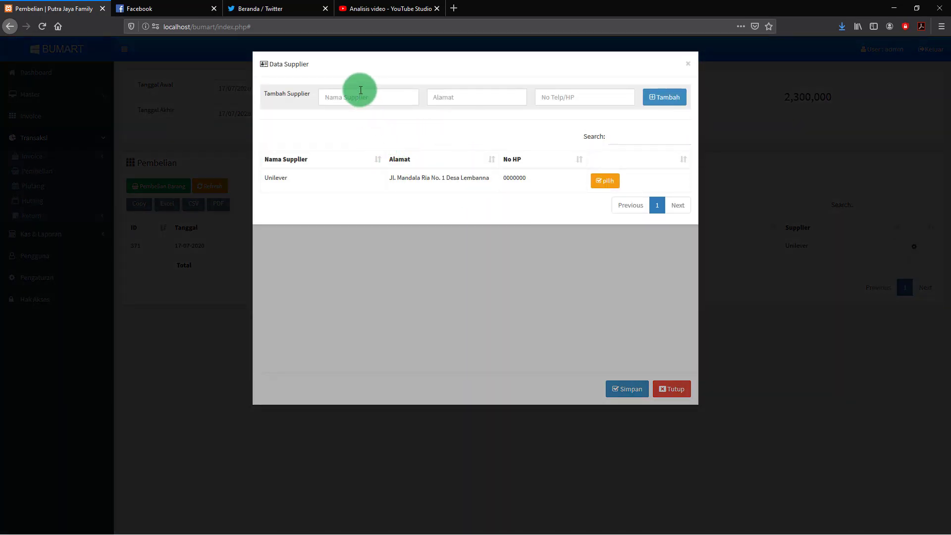
Add new supplier Indomarco, address Jakarta pinggir, with its phone number, and select it
click(359, 100)
text(Indomarco)
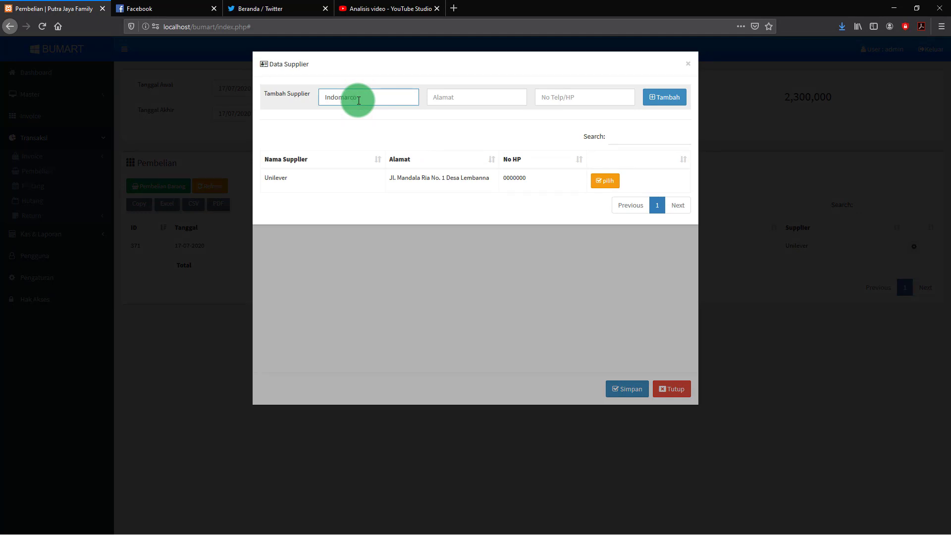
click(457, 99)
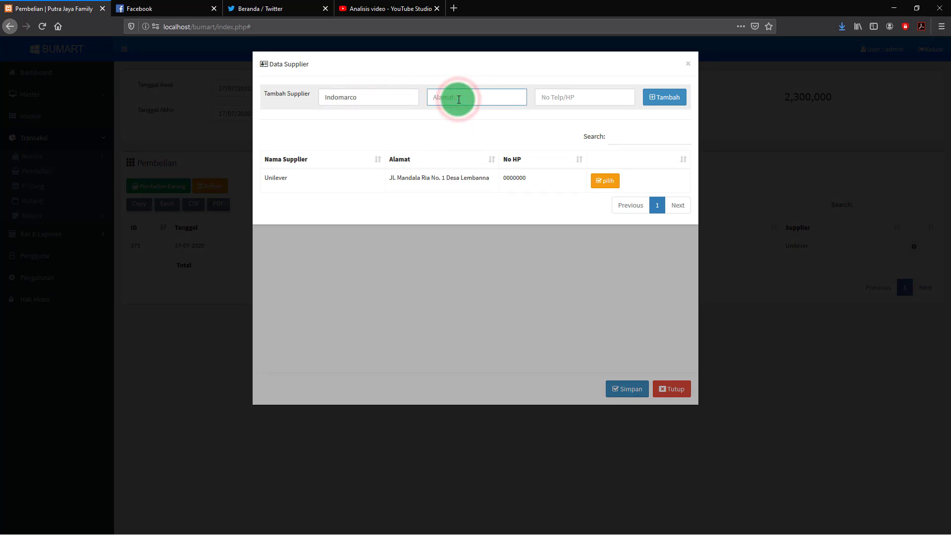
text(Jakarta pinggir)
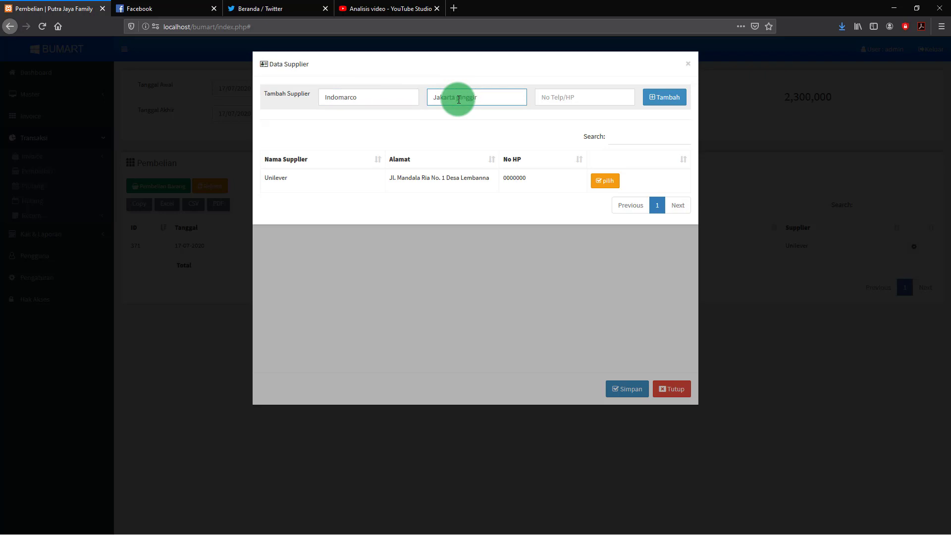
click(570, 99)
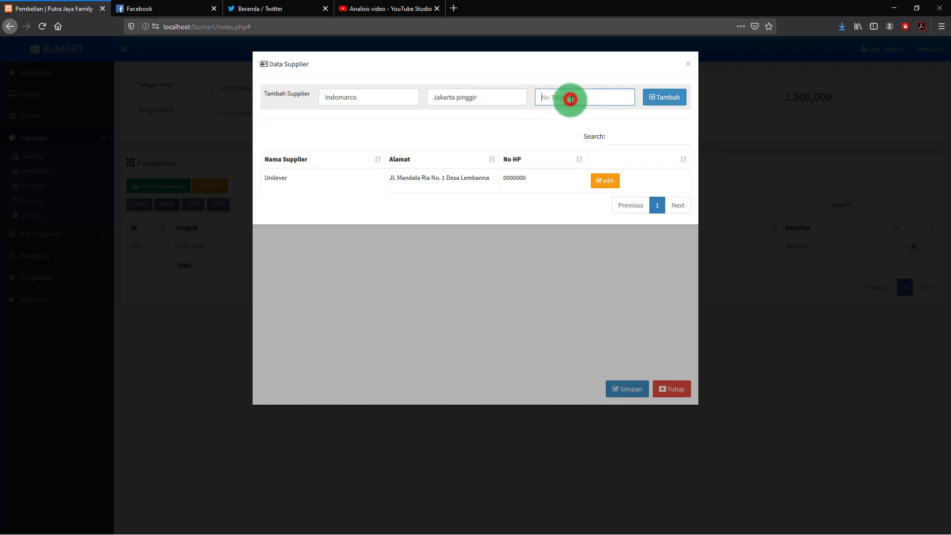
text(0)
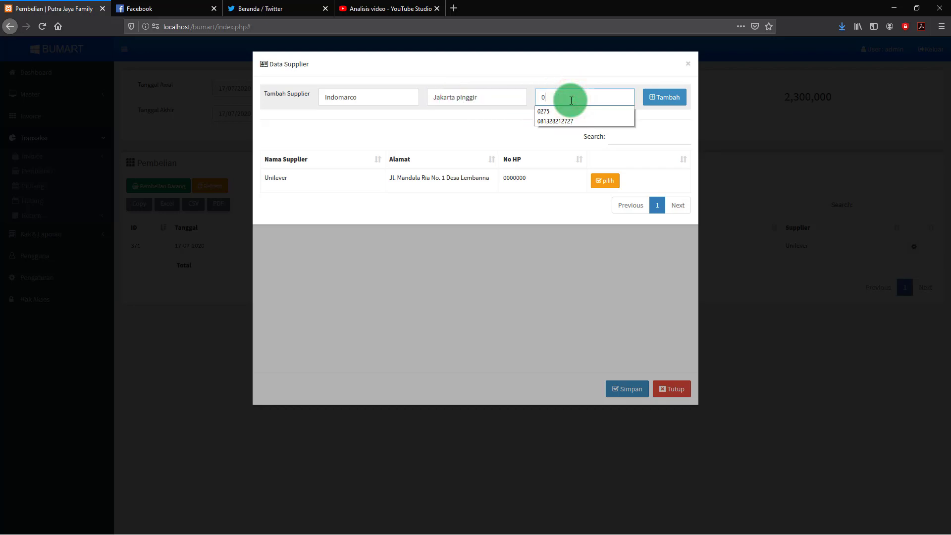
text(89898)
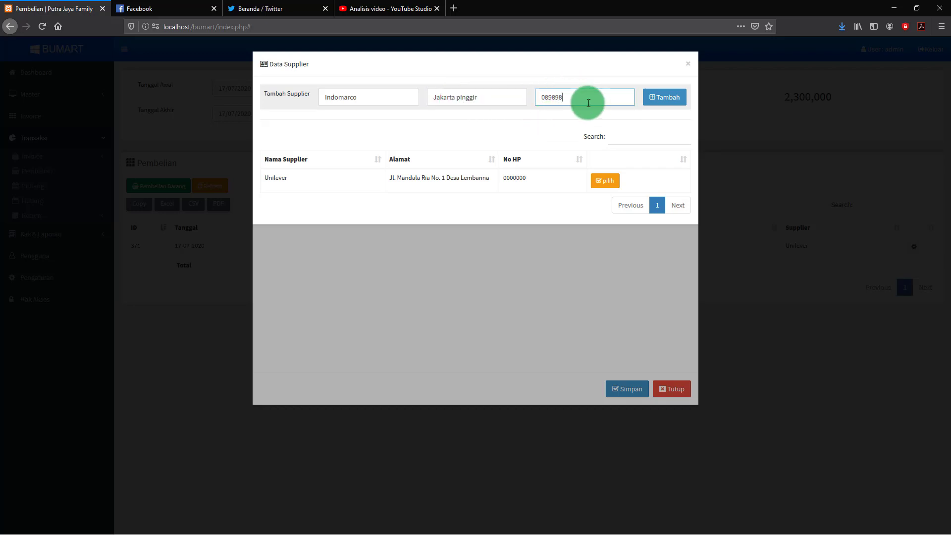
click(664, 102)
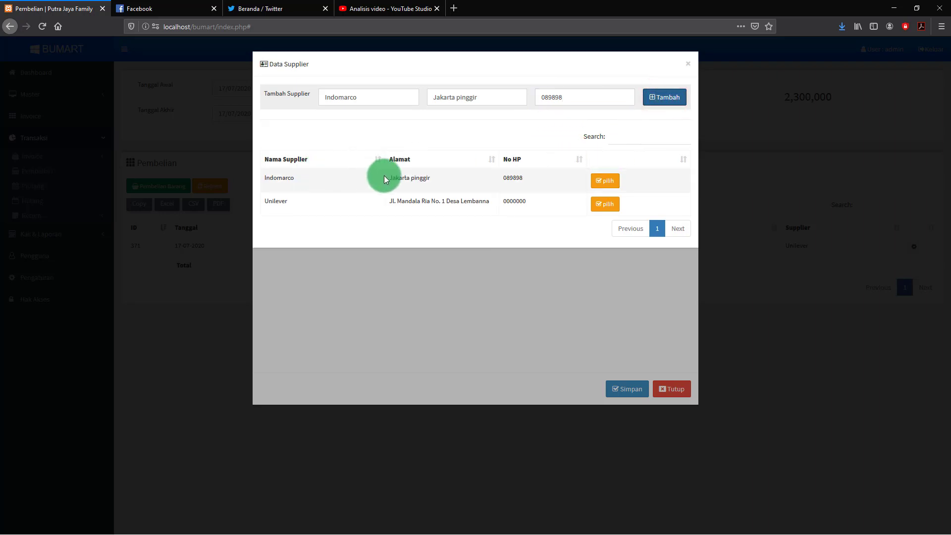
click(612, 182)
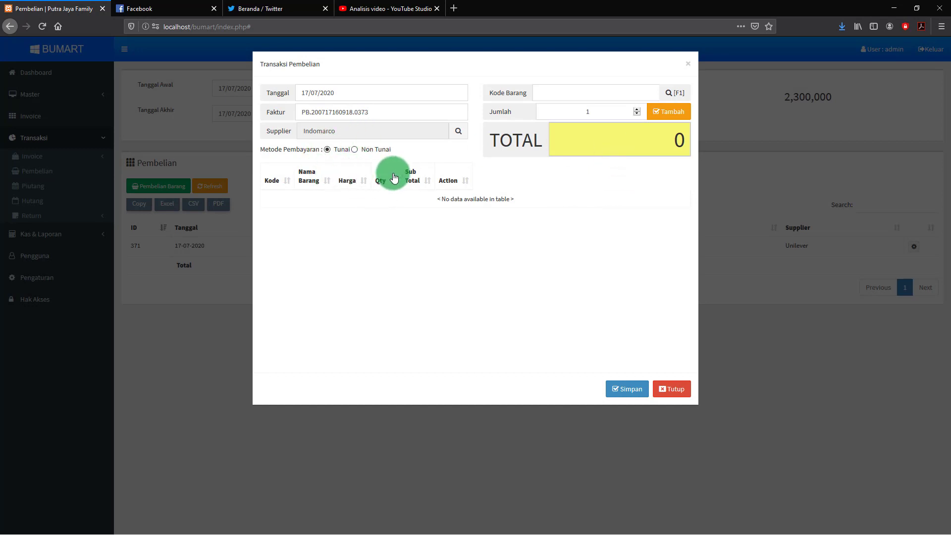
Add 10 Djarum Super Filter (RK.DJ.001) to the purchase
click(680, 95)
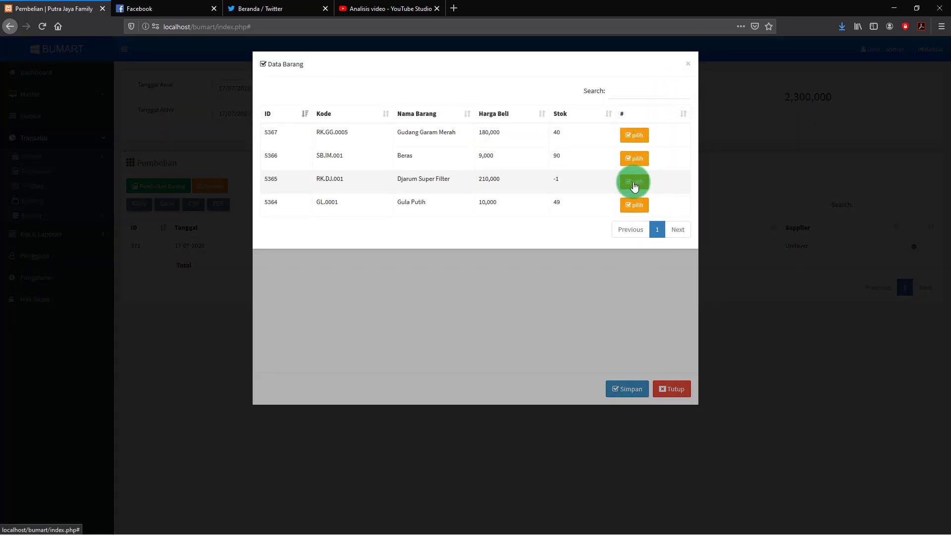
click(635, 184)
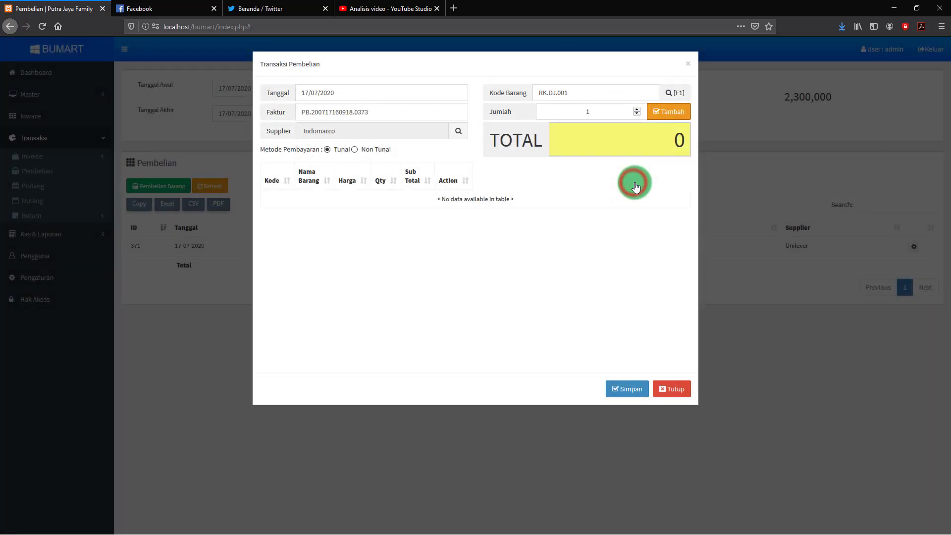
click(598, 114)
drag(598, 113, 583, 116)
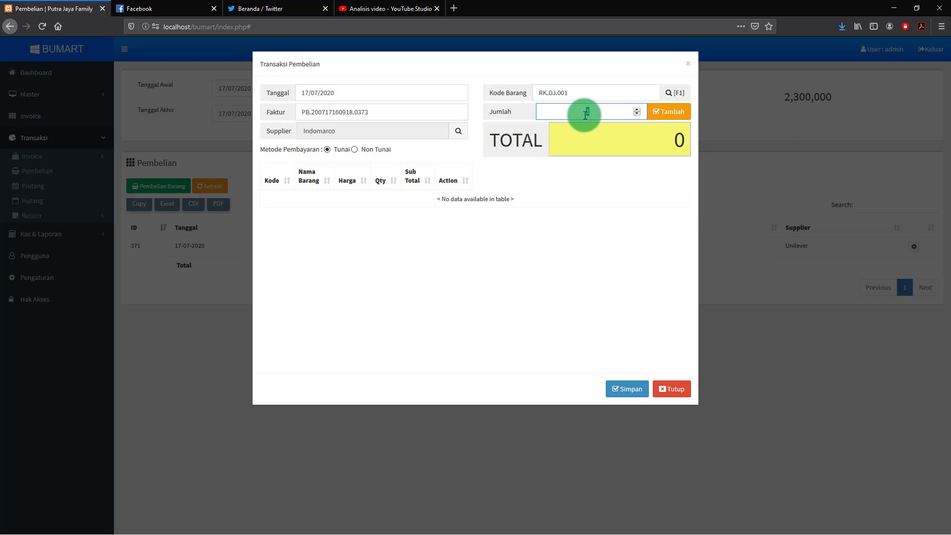
text(10)
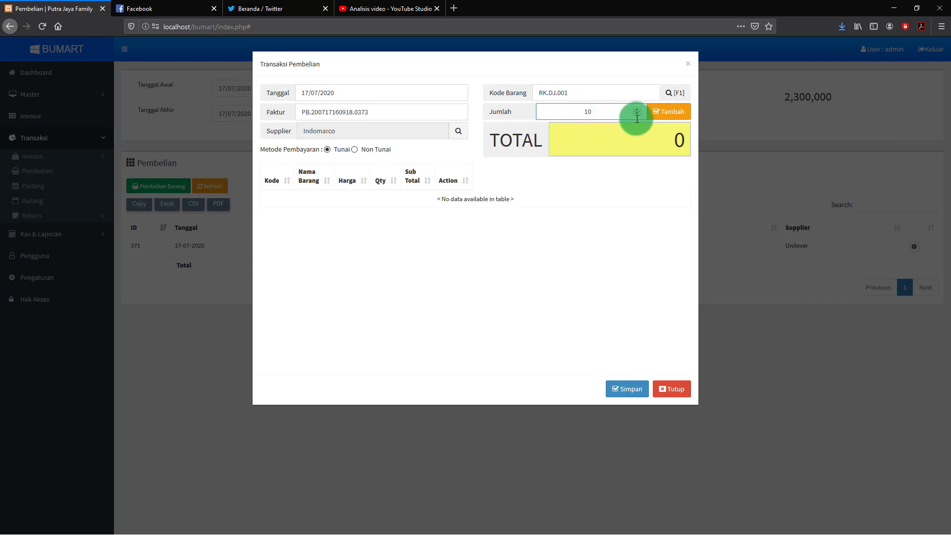
click(669, 112)
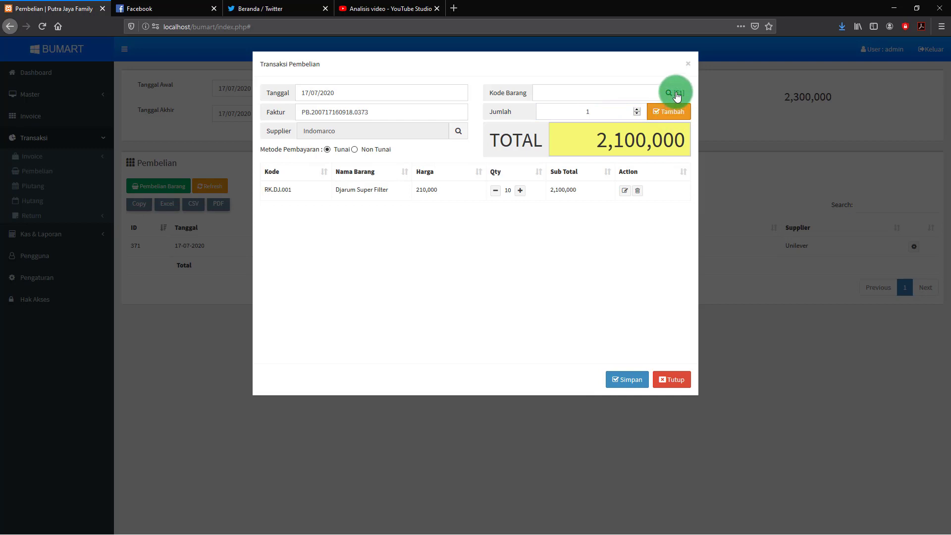
Add 5 Gudang Garam Merah (RK.GG.0005), bringing the total to 3,000,000
click(677, 94)
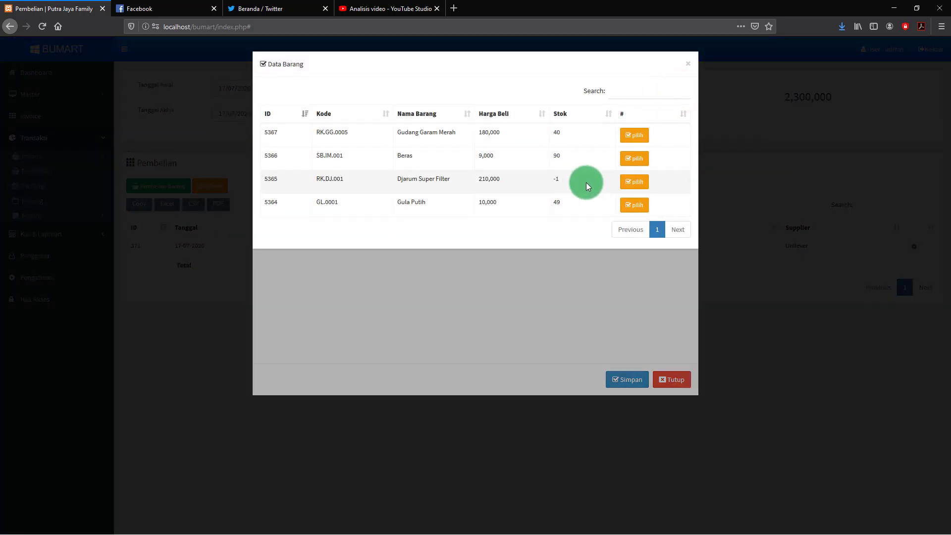
click(637, 138)
drag(628, 111, 574, 112)
text(5)
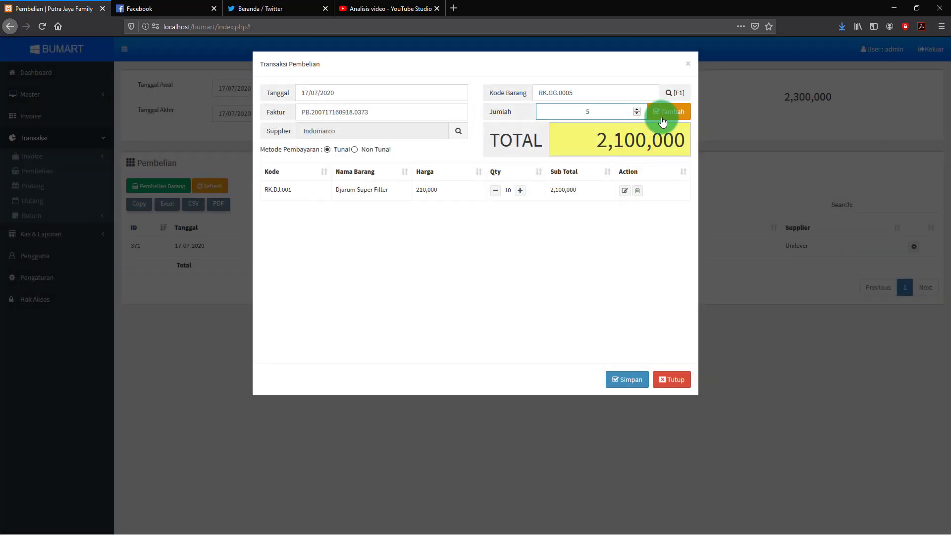
click(675, 119)
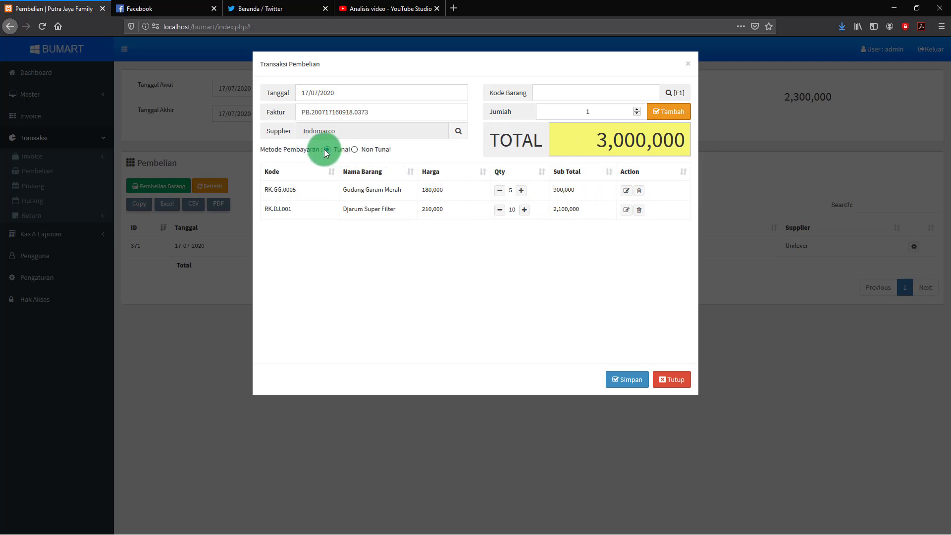
Make the purchase a credit payment due 24/07/2020
click(354, 150)
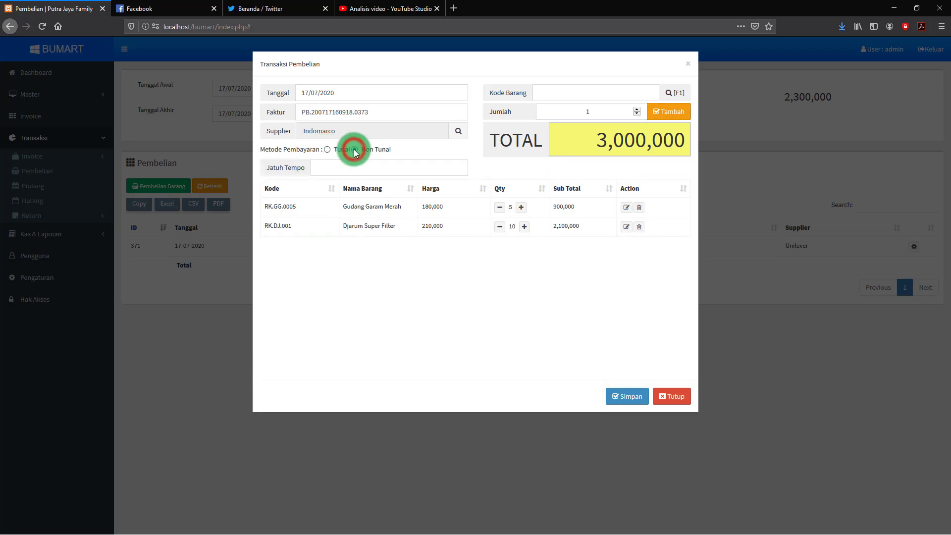
click(320, 168)
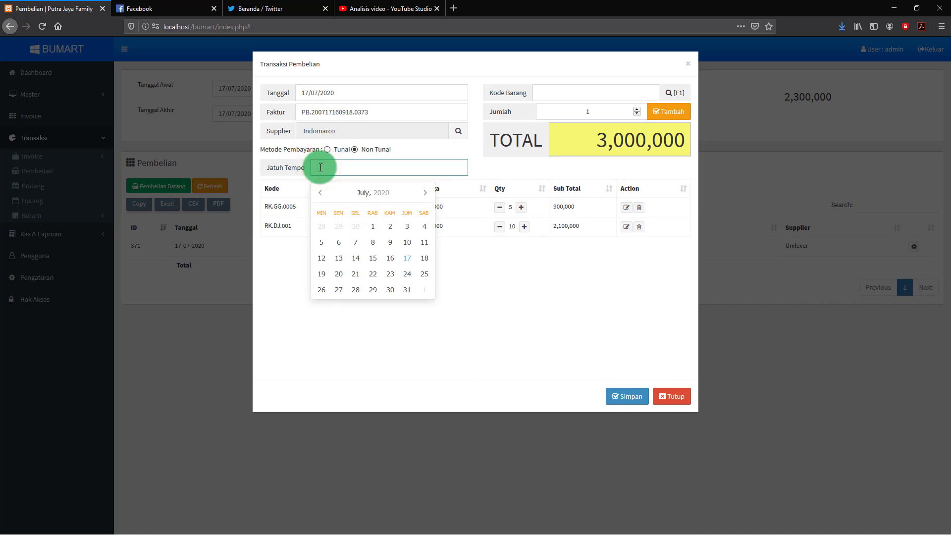
click(321, 167)
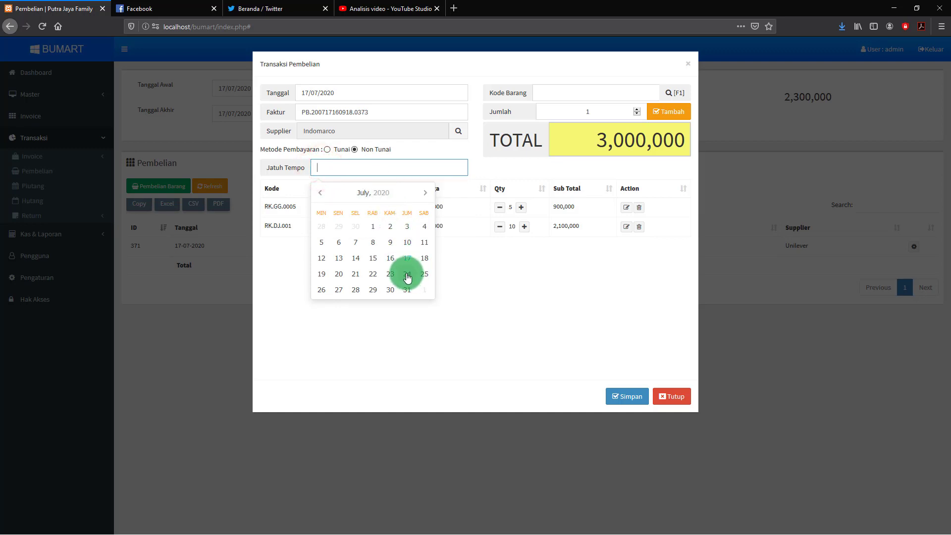
click(407, 276)
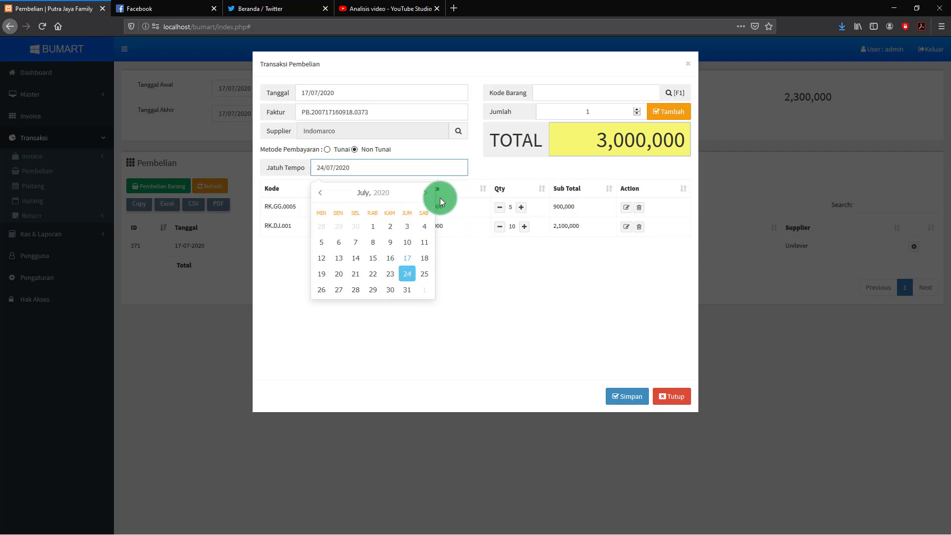
click(425, 193)
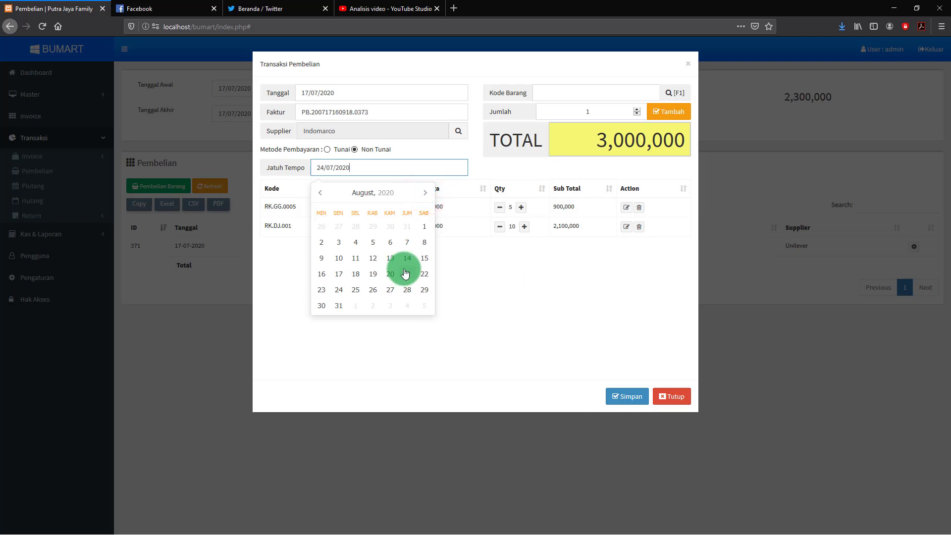
click(320, 193)
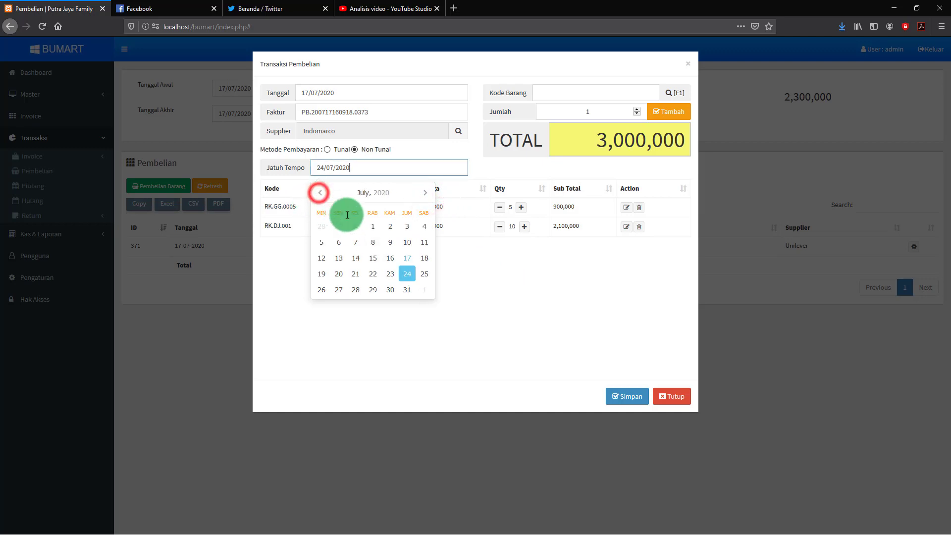
click(406, 273)
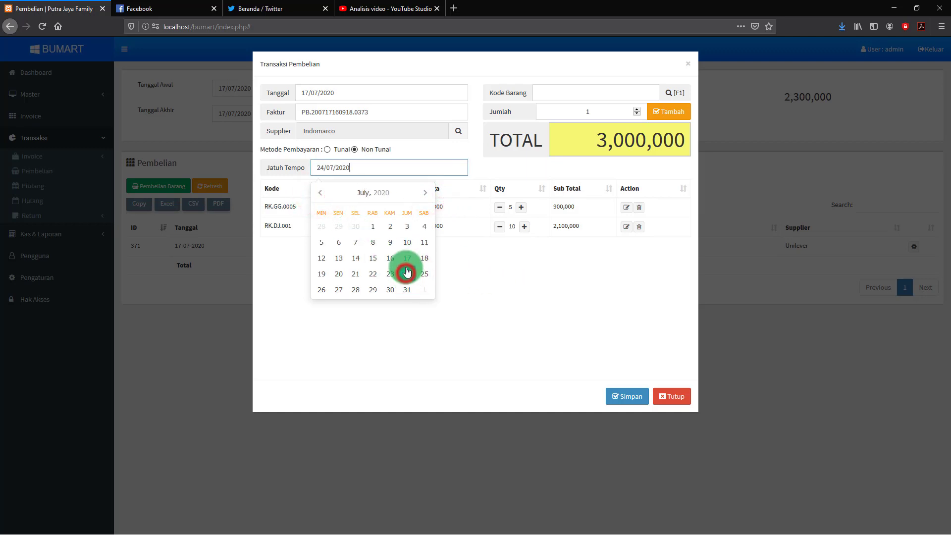
click(500, 268)
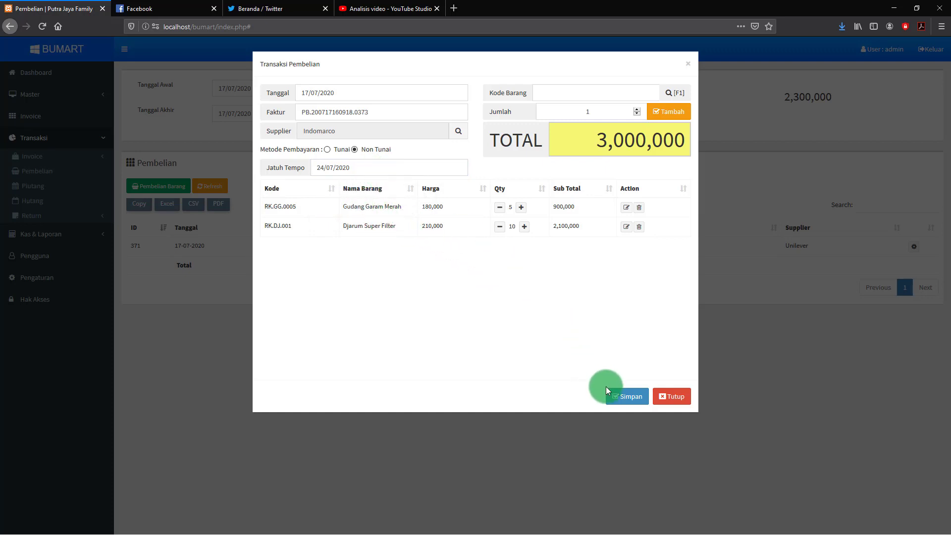
Save the credit purchase and acknowledge the success message
click(626, 400)
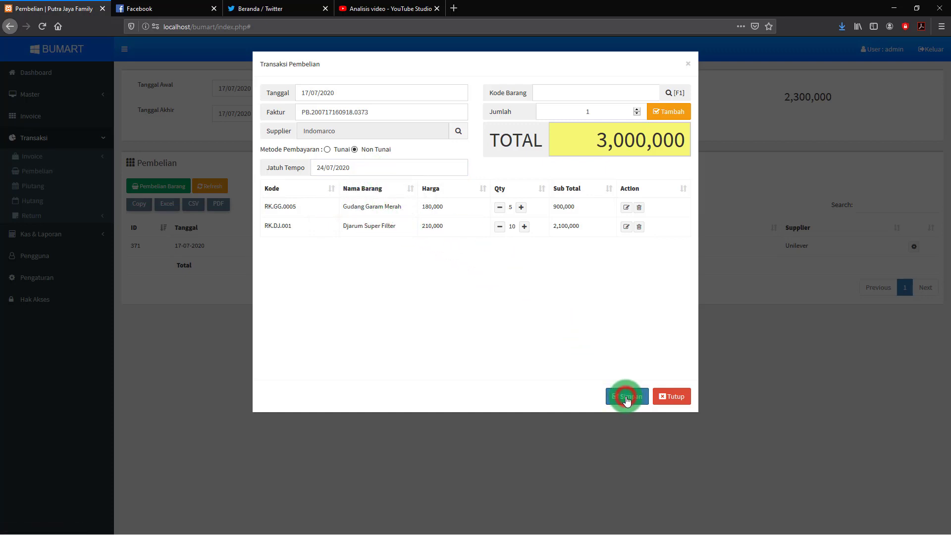
click(466, 349)
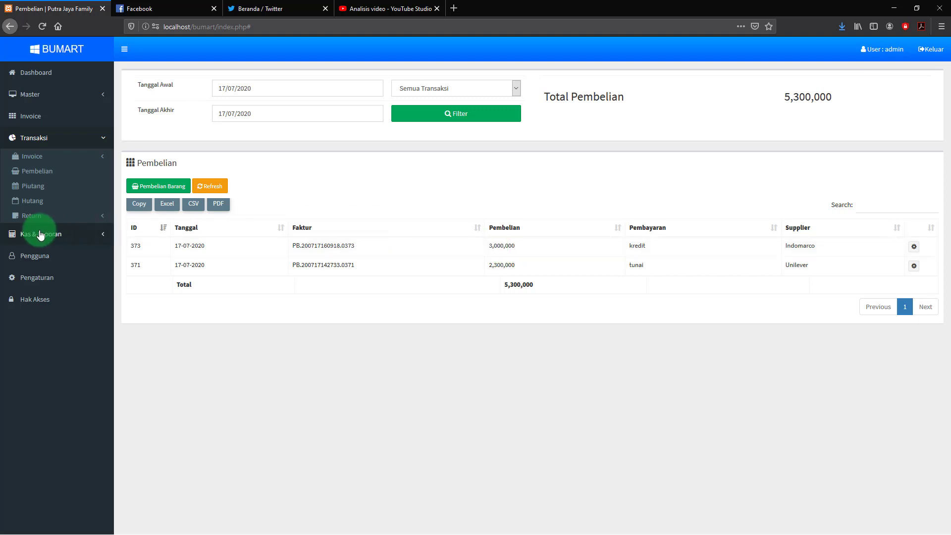
click(36, 233)
View the Cashflow report, then bring up the Master > Barang product list
click(25, 185)
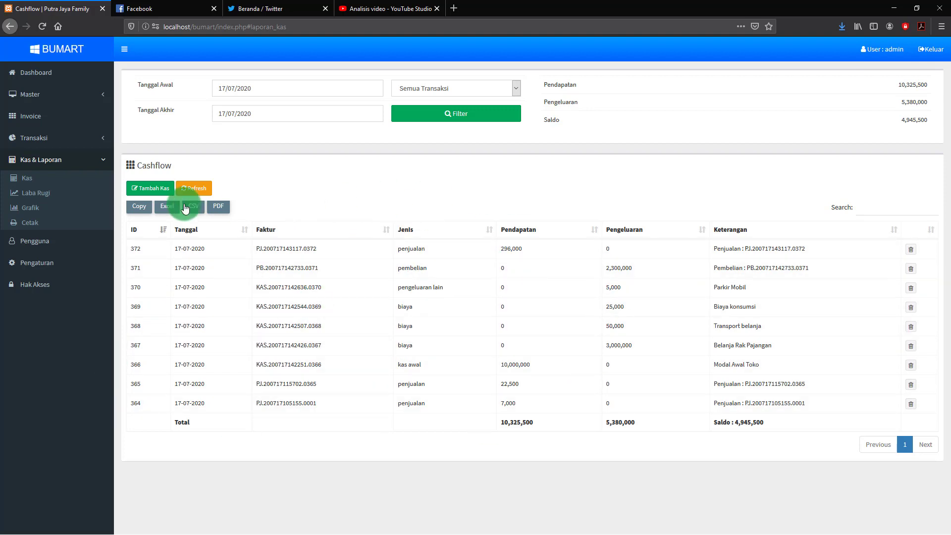
click(28, 97)
click(32, 115)
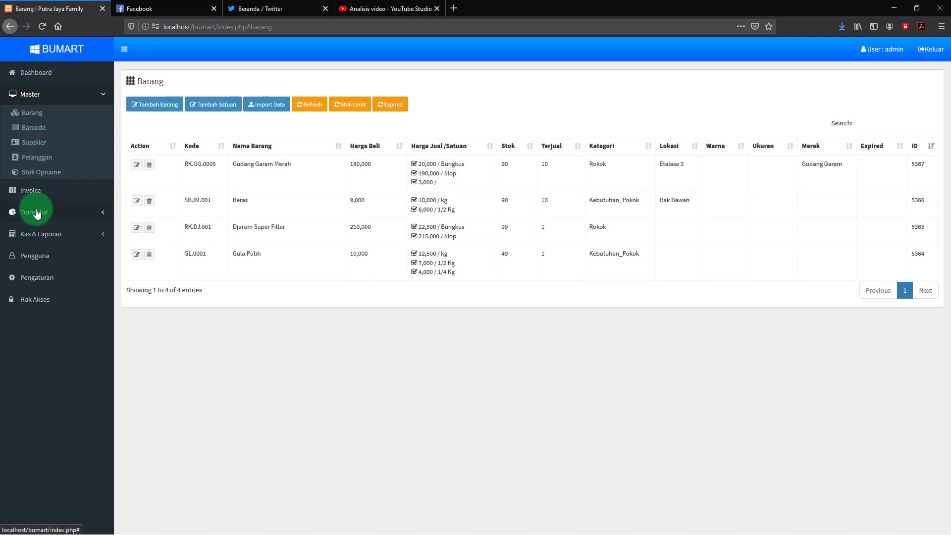
Show the Master > Supplier list with Indomarco and Unilever
click(34, 145)
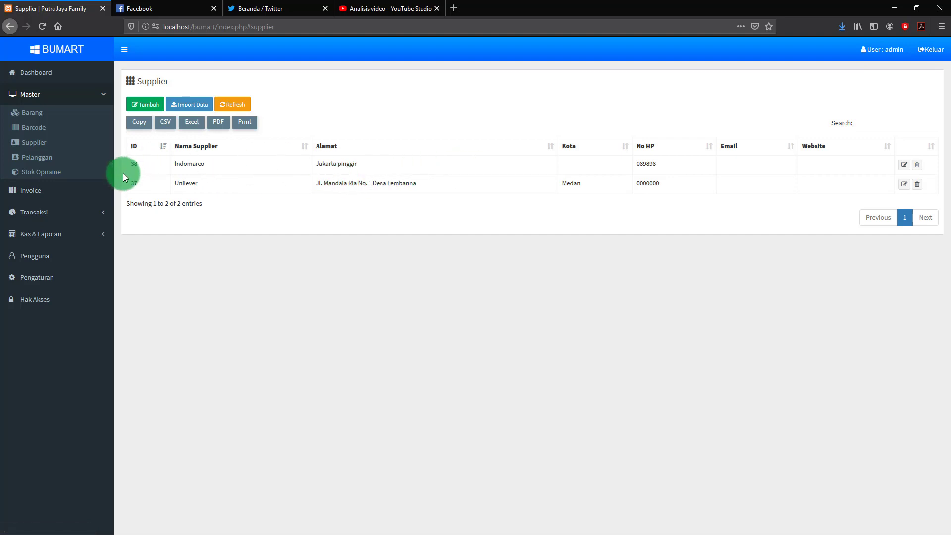
click(30, 214)
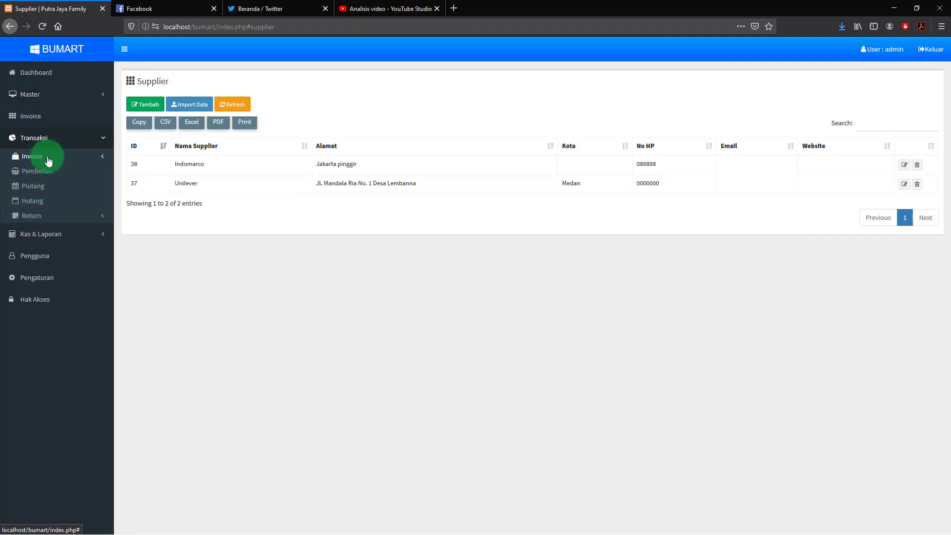
Show the Hutang list, cycling Lunas, Belum Lunas and Belum Dibayar filters, ending on Belum Lunas
click(32, 203)
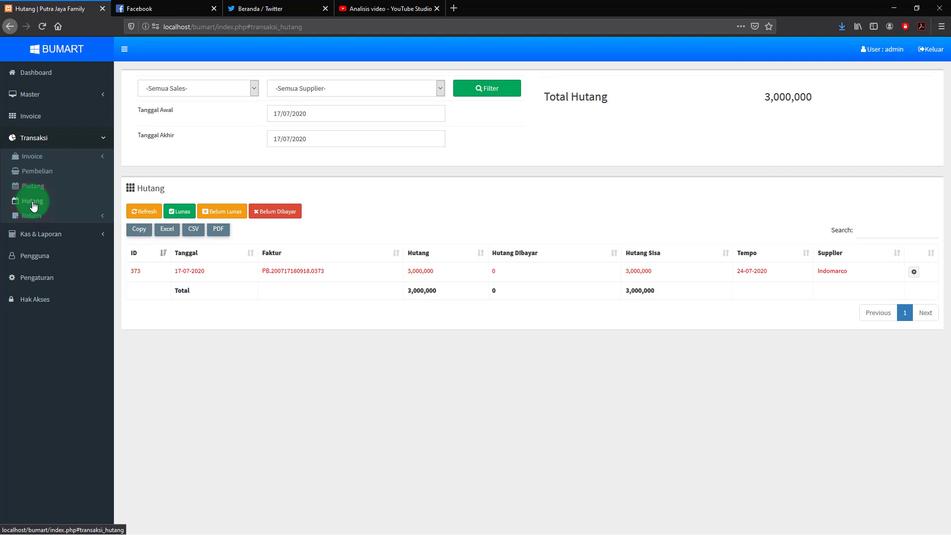
click(143, 208)
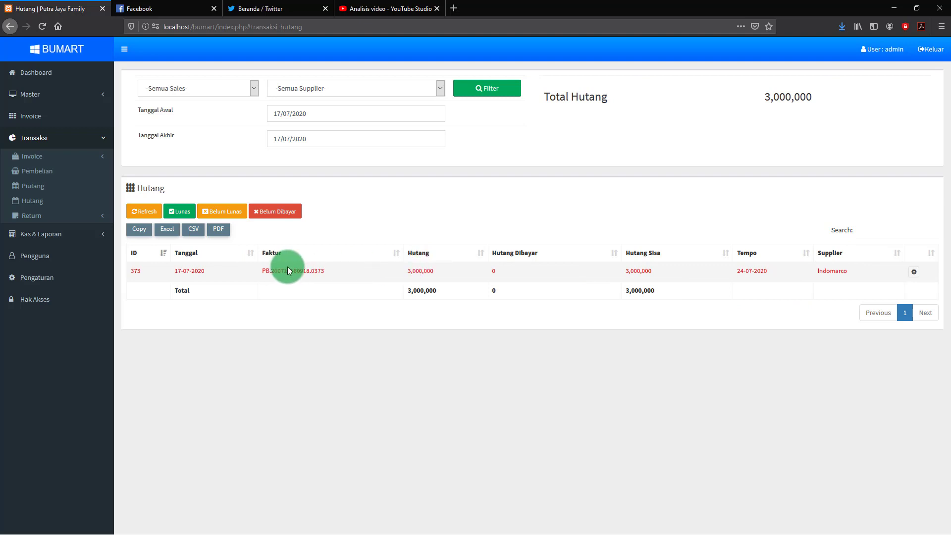
click(179, 212)
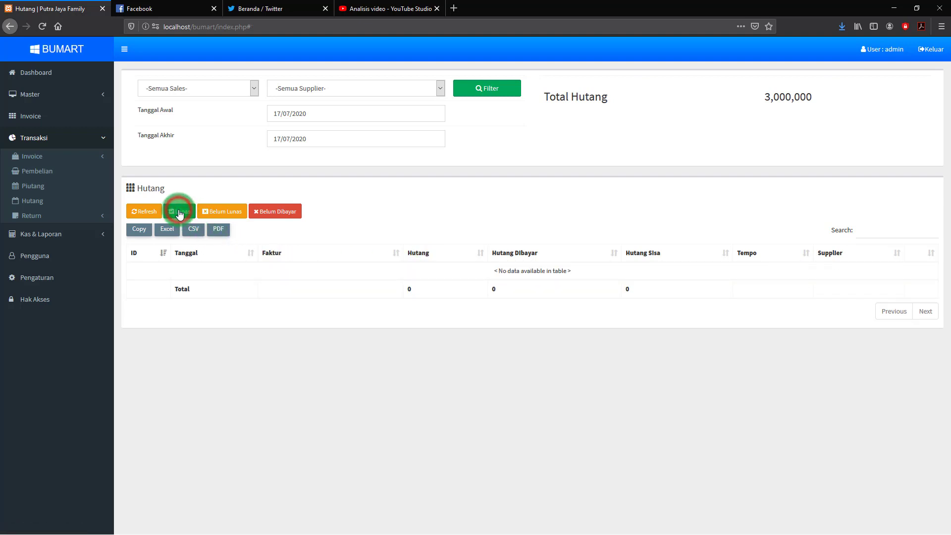
click(222, 212)
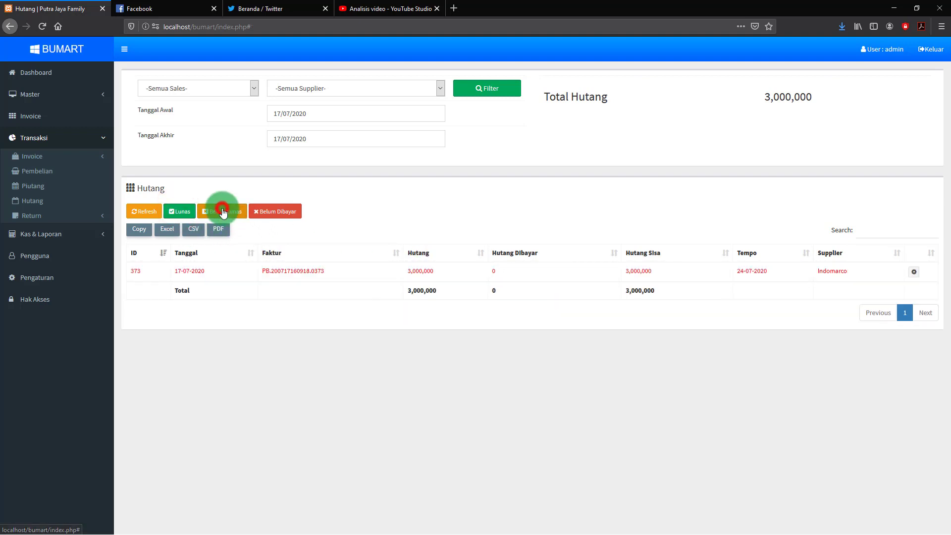
click(278, 212)
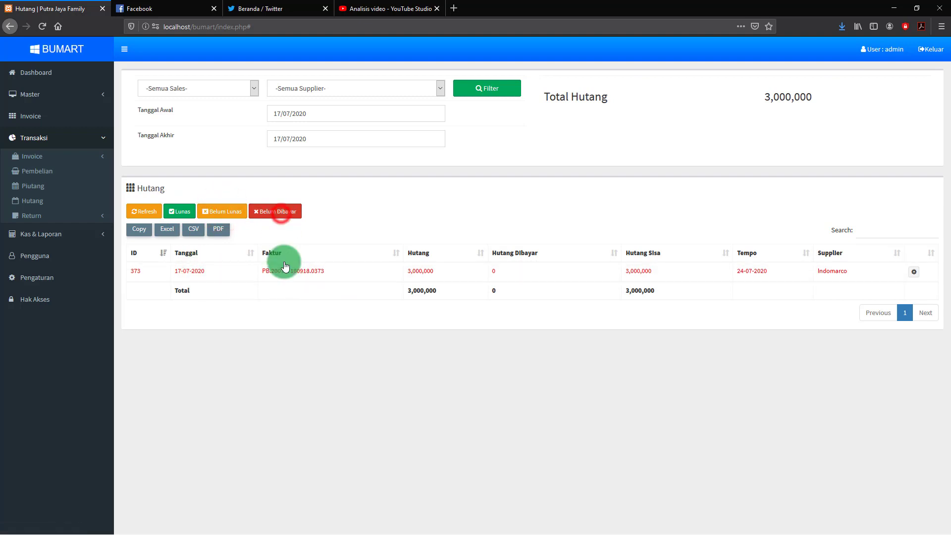
click(187, 211)
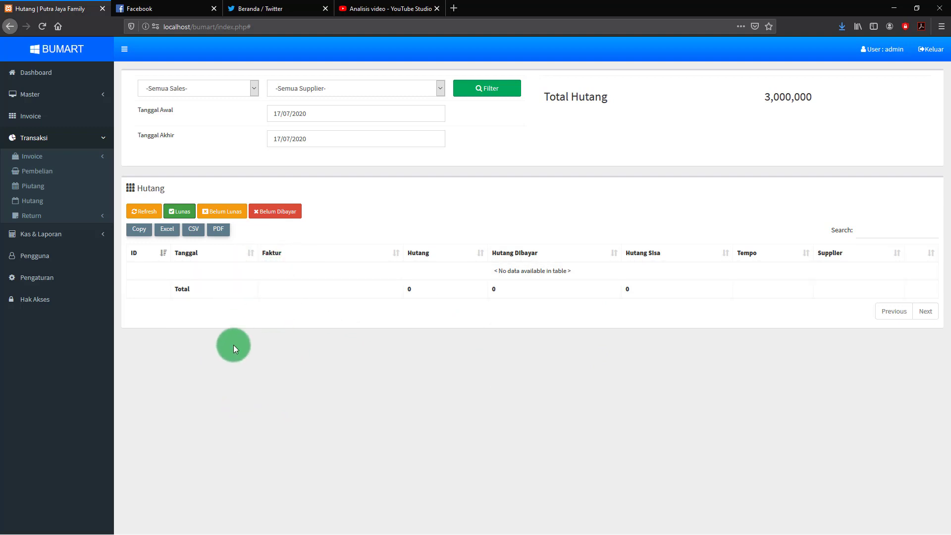
click(180, 213)
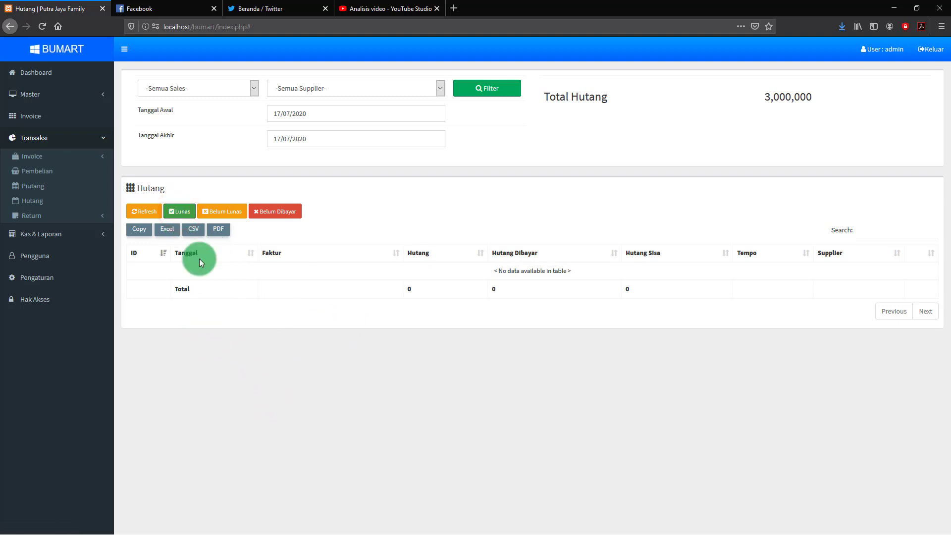
click(222, 212)
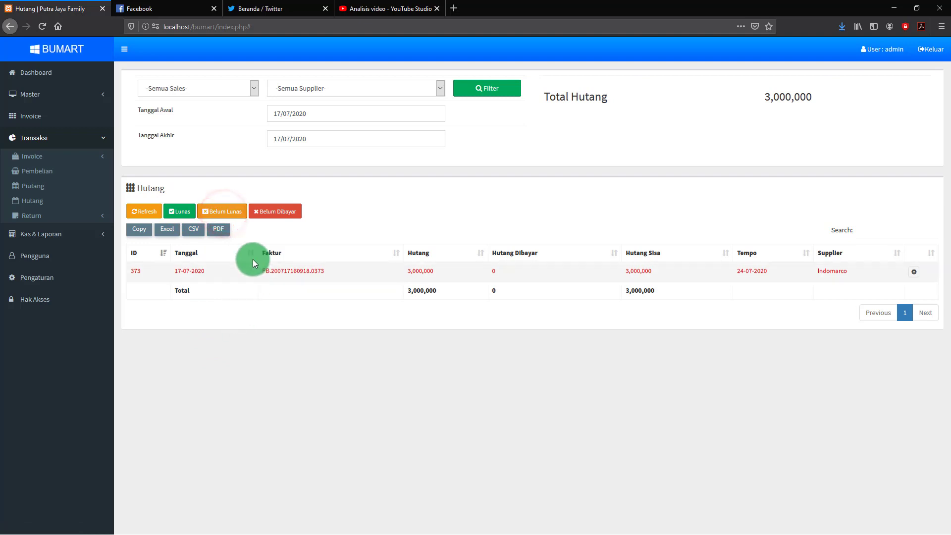
click(275, 212)
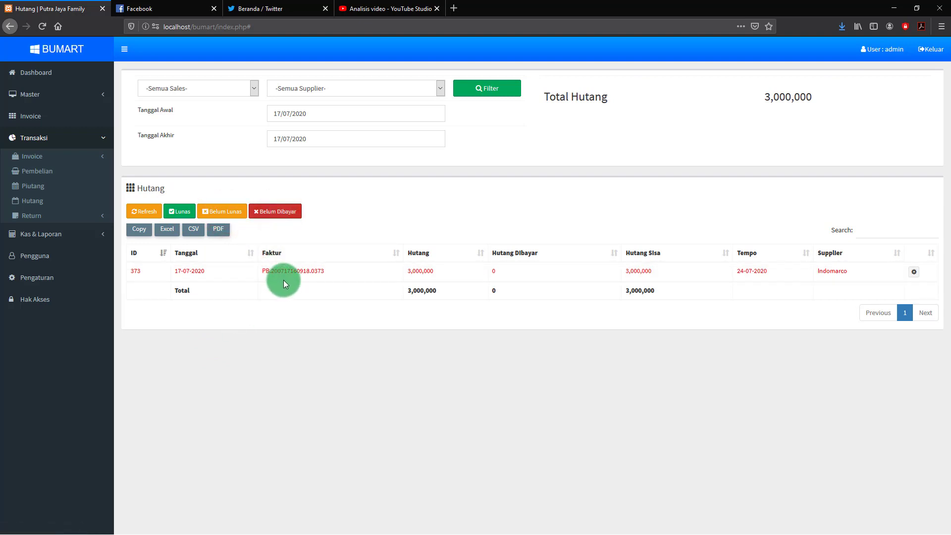
click(231, 212)
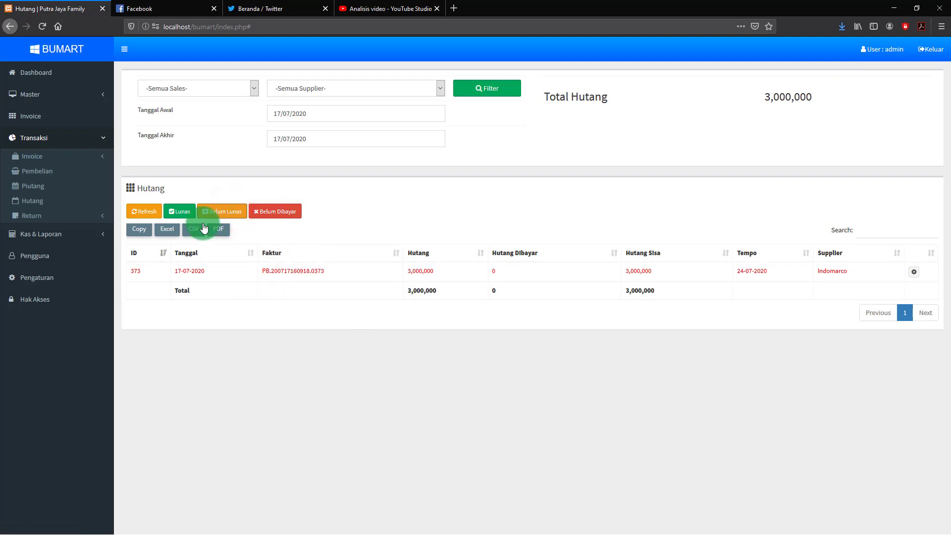
click(430, 225)
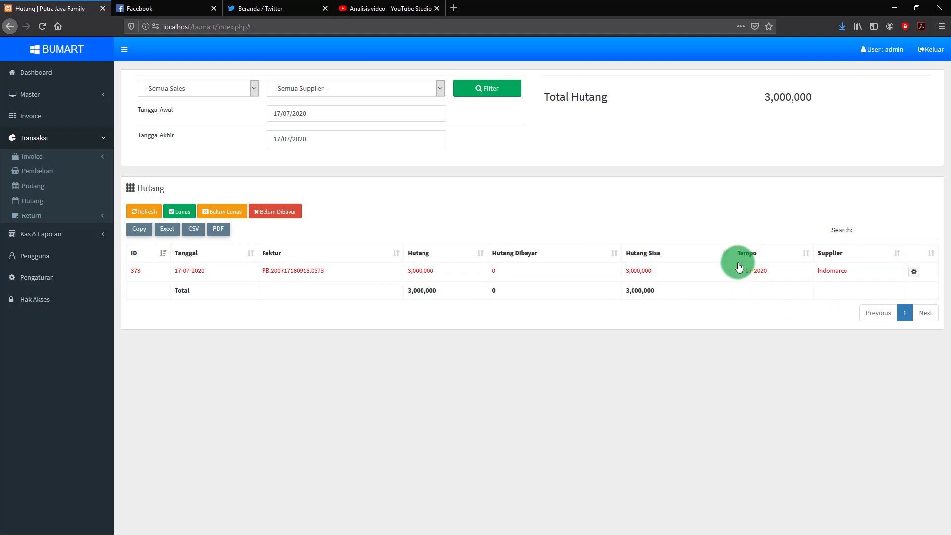
Record a 2,000,000 cash payment on debt 373, Hutang Terbayar set to 0
click(914, 273)
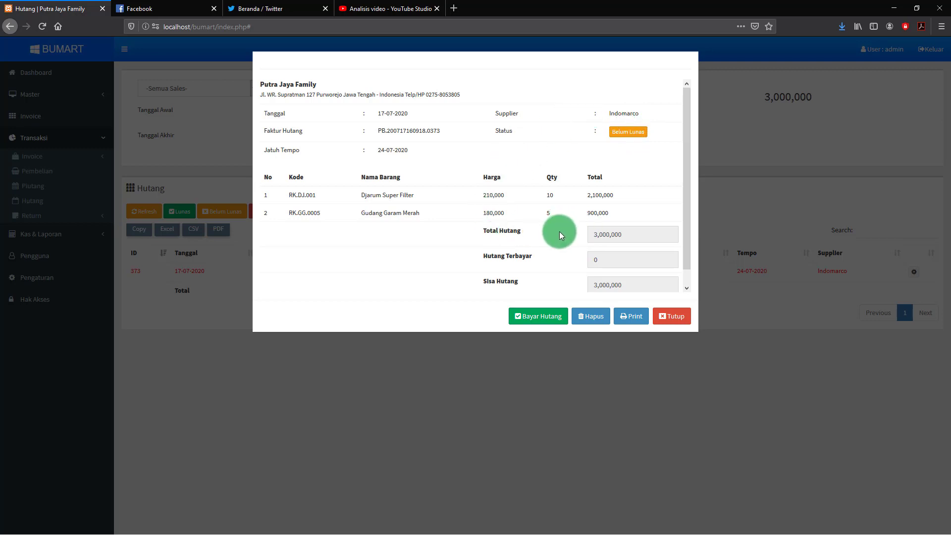
click(551, 317)
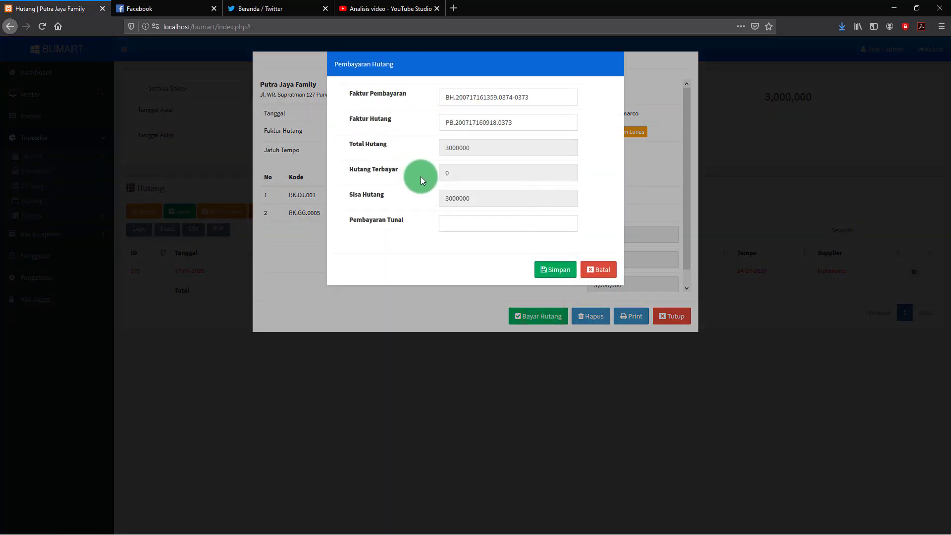
click(460, 174)
click(446, 221)
double_click(460, 170)
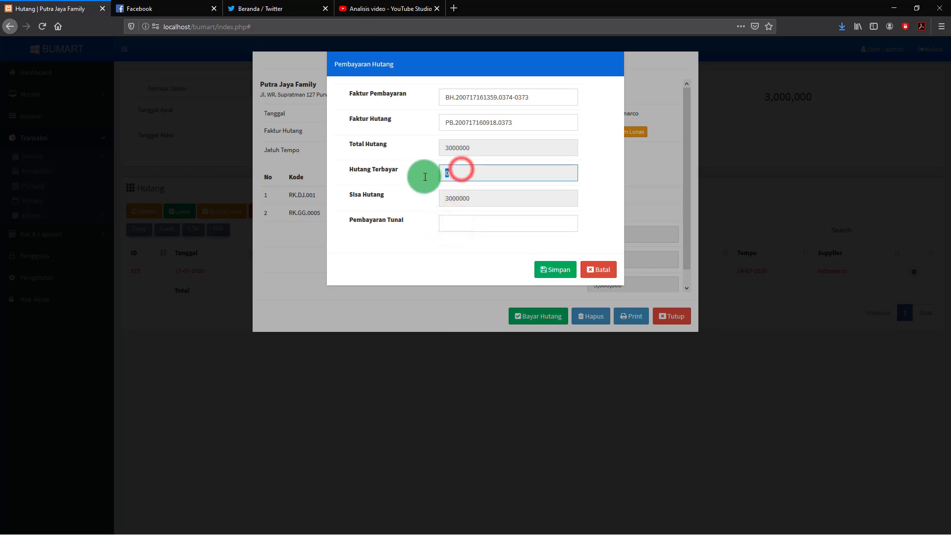
key(BackSpace)
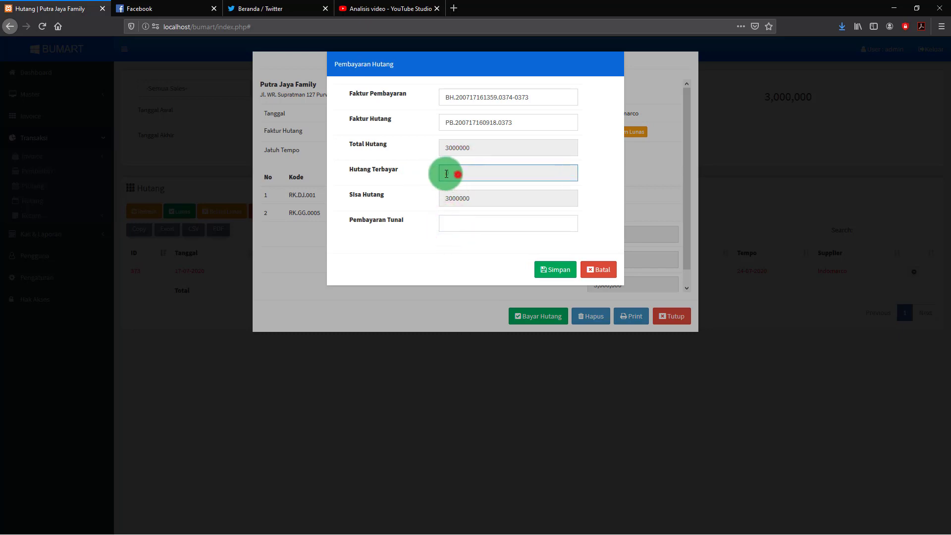
text(0)
click(448, 223)
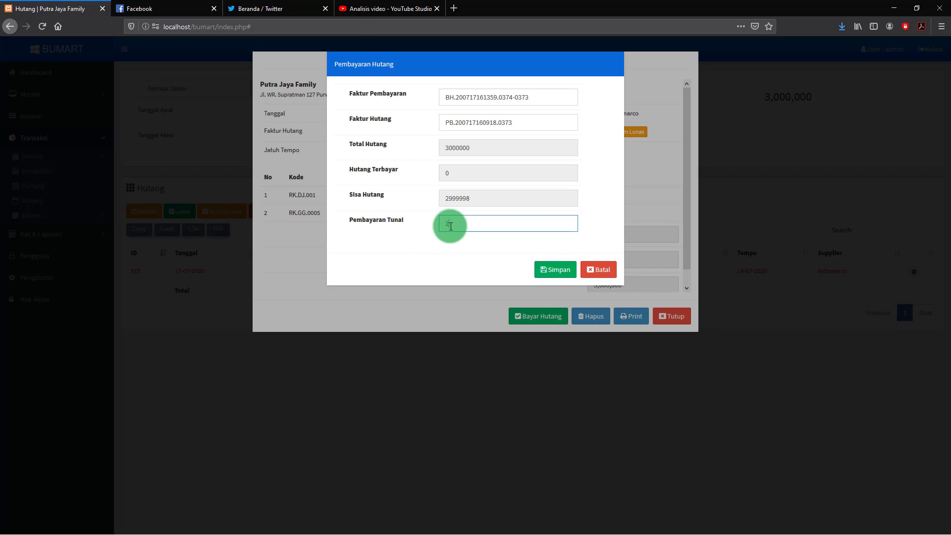
text(200000)
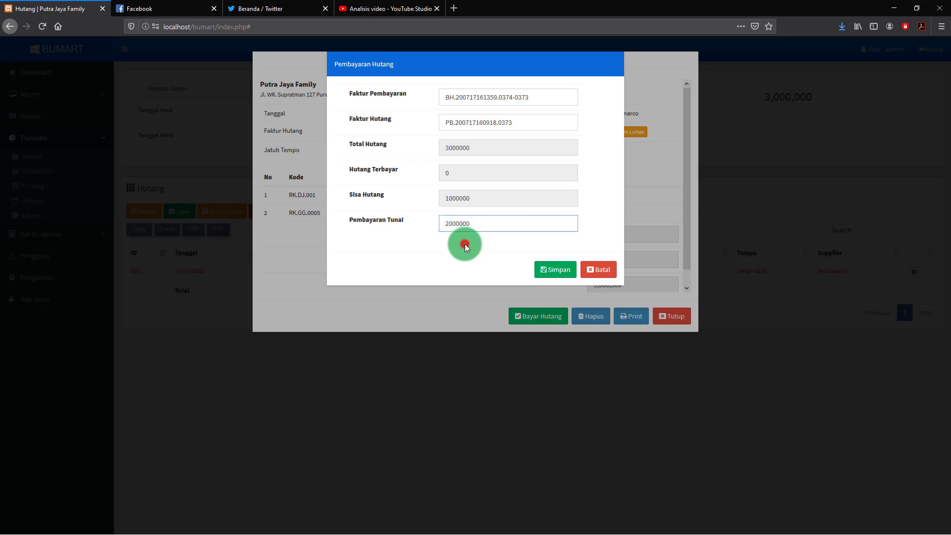
text(0)
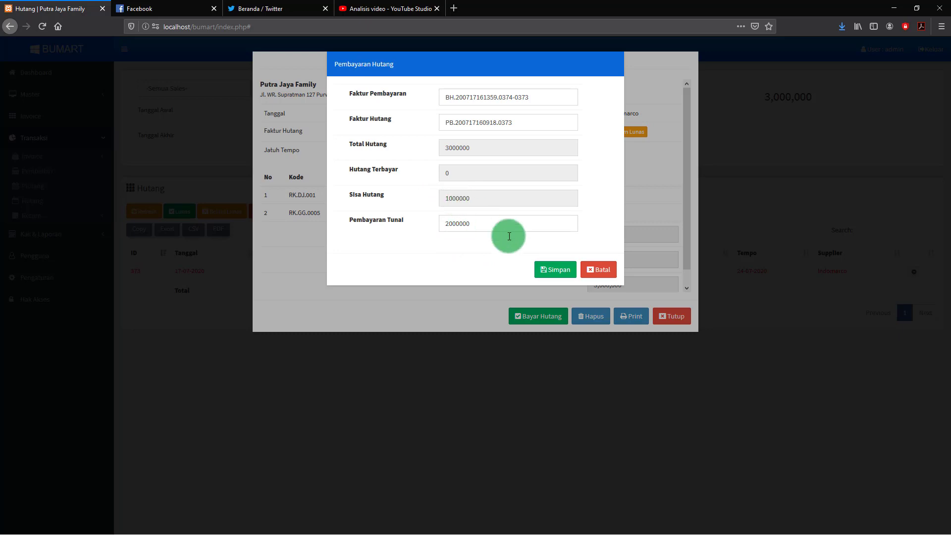
click(559, 272)
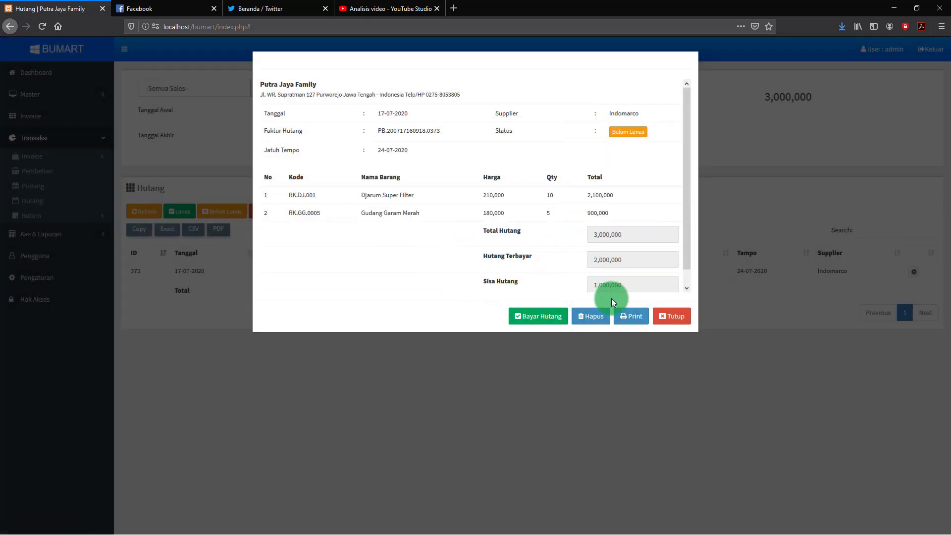
Print and close the debt details, then view the Cashflow report with the 2,000,000 entry
click(637, 317)
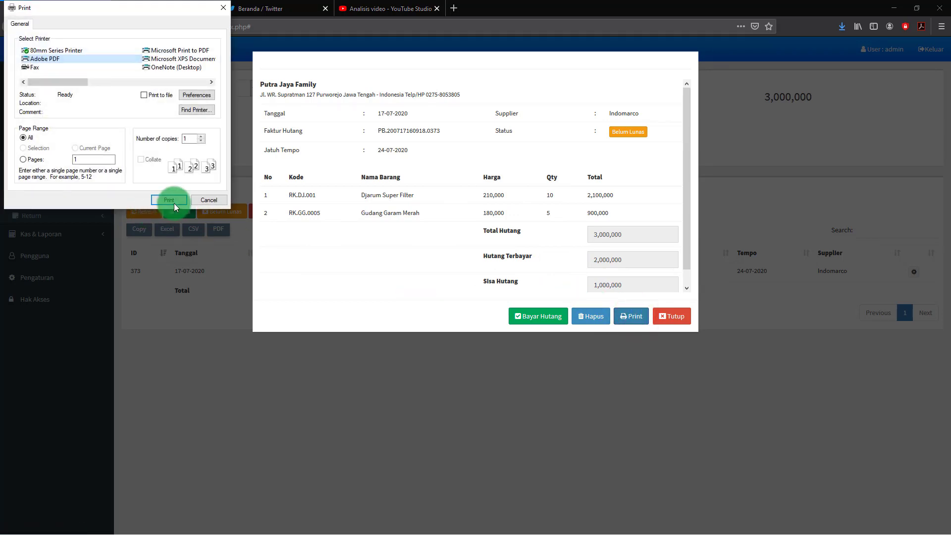
click(181, 201)
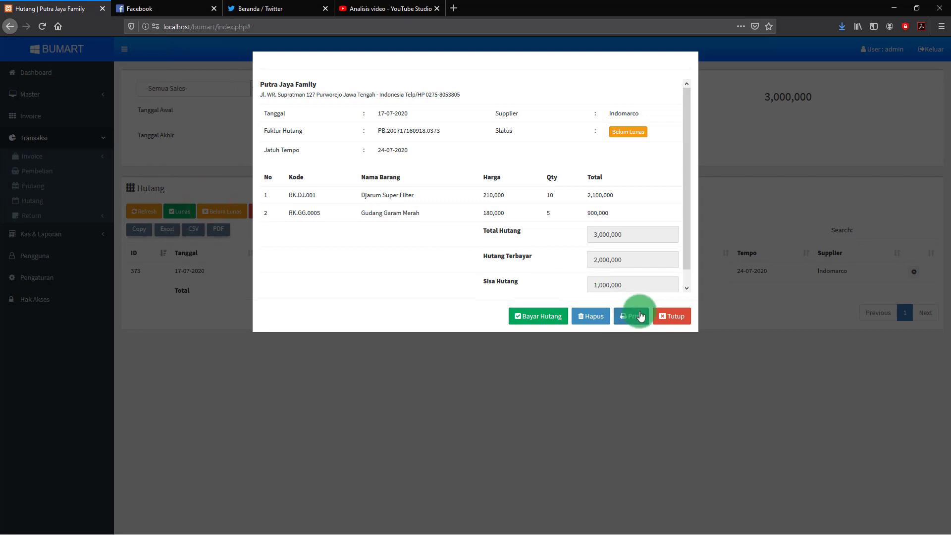
click(677, 318)
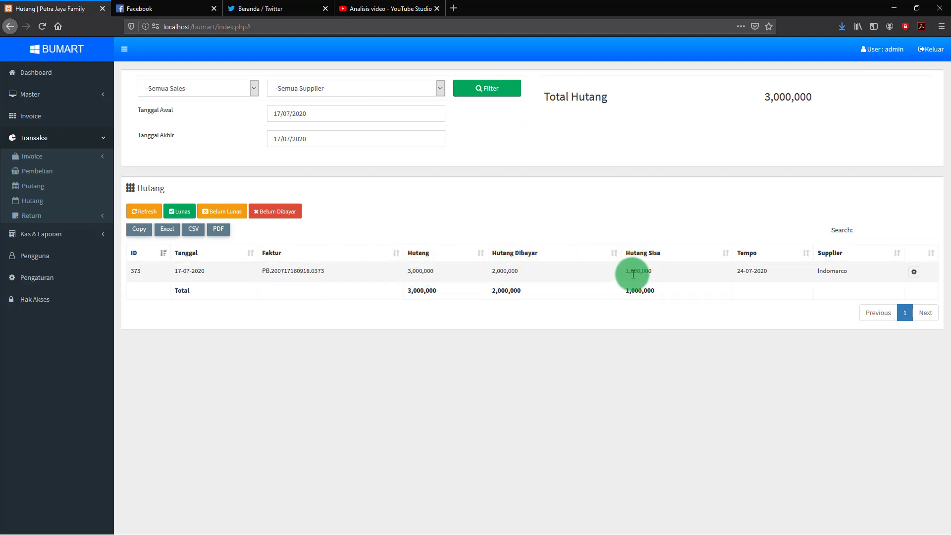
click(27, 235)
click(29, 181)
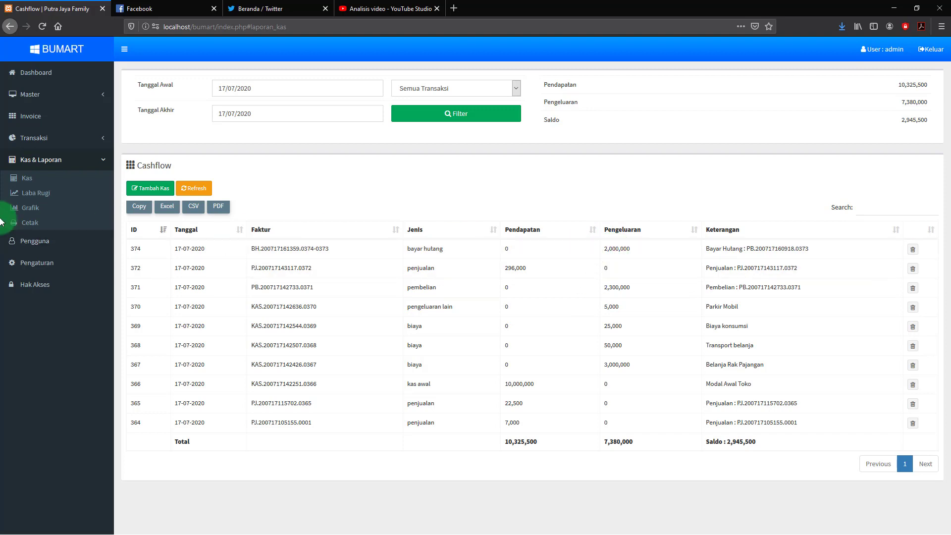
Show Transaksi > Hutang, trying Lunas, Belum Lunas and Belum Dibayar filters, ending on Belum Lunas
click(33, 138)
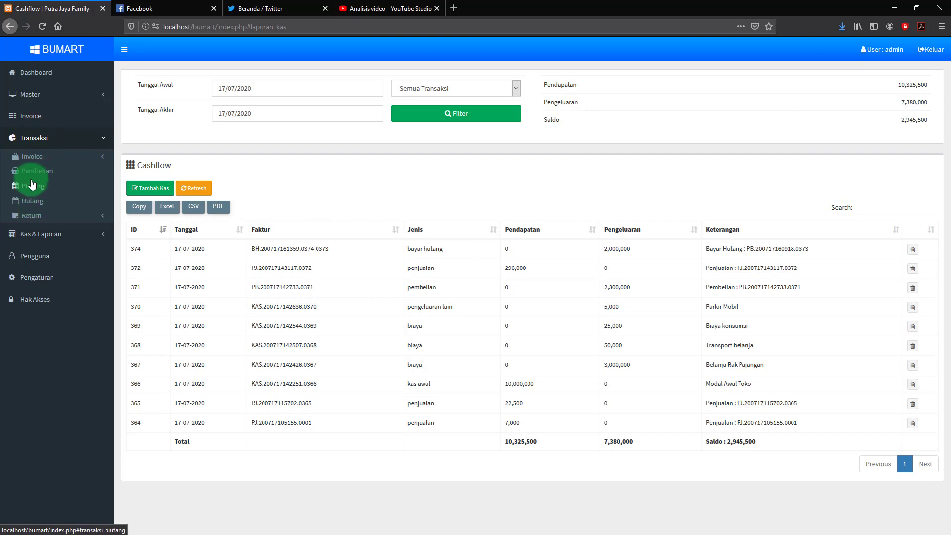
click(33, 200)
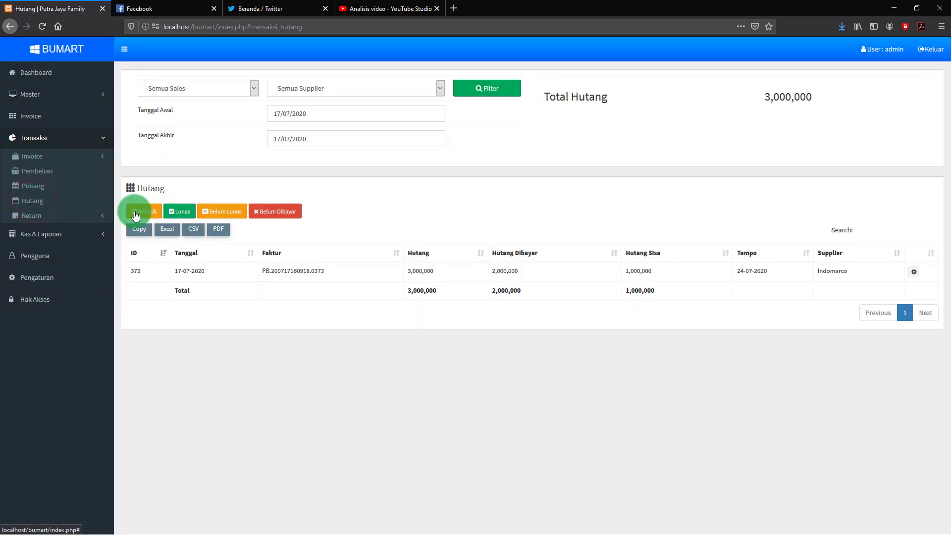
click(183, 212)
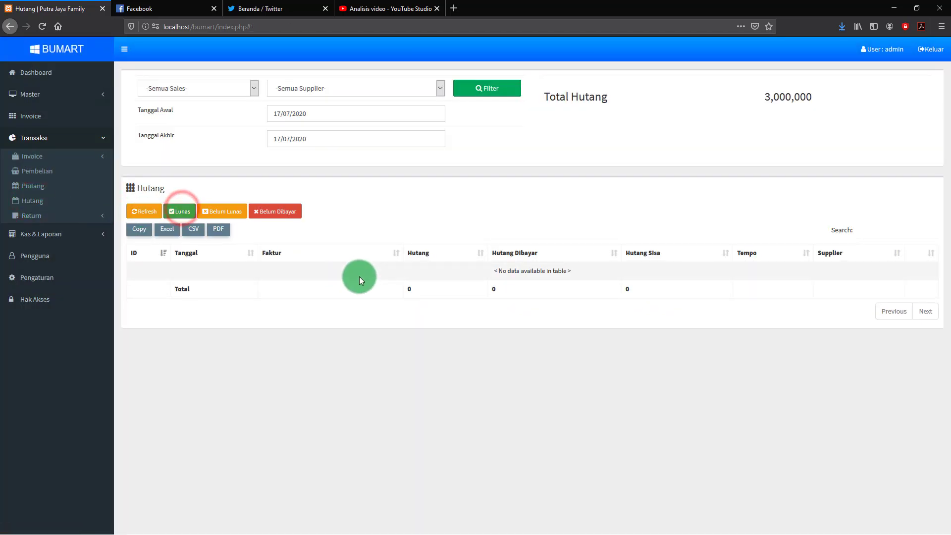
click(226, 212)
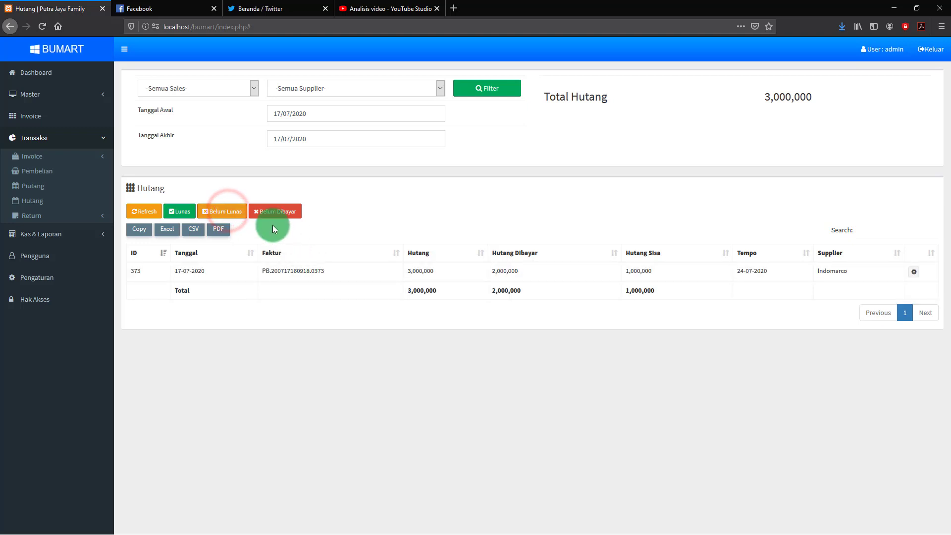
click(276, 212)
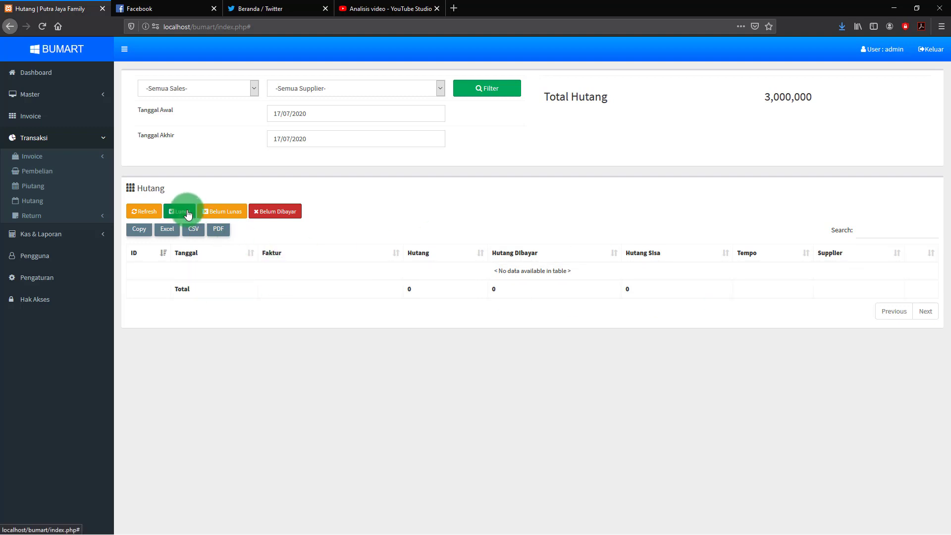
click(216, 212)
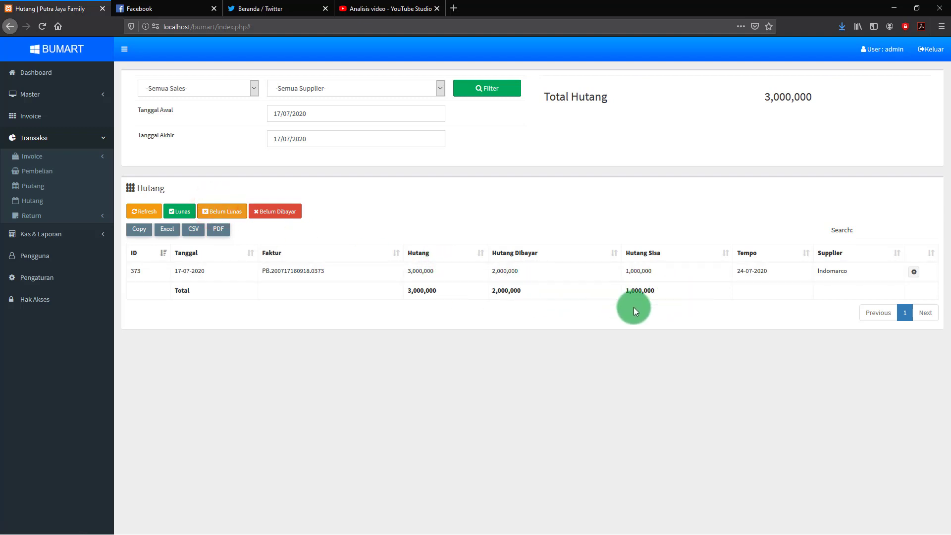
Pay the remaining 1,000,000 in cash on Indomarco debt 373, settling it as Lunas
click(914, 274)
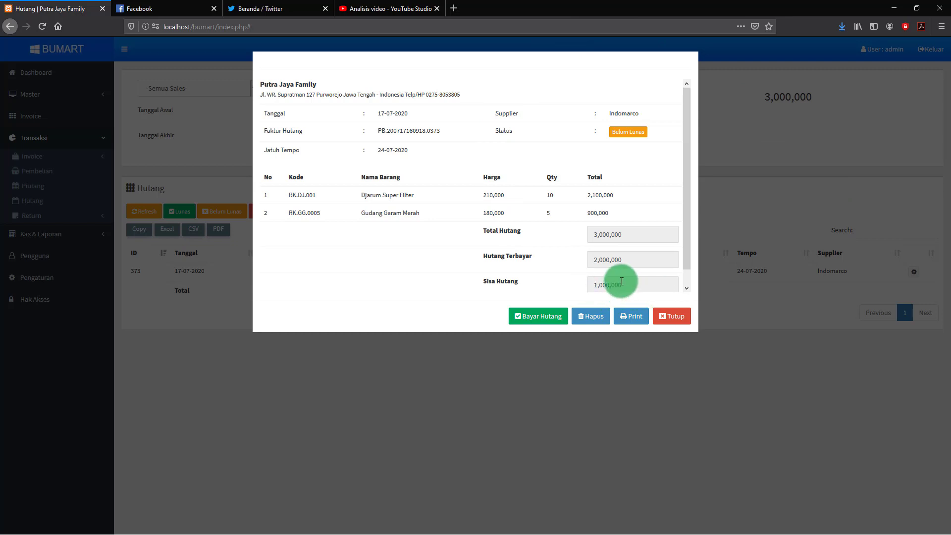
scroll(632, 256, down, 1)
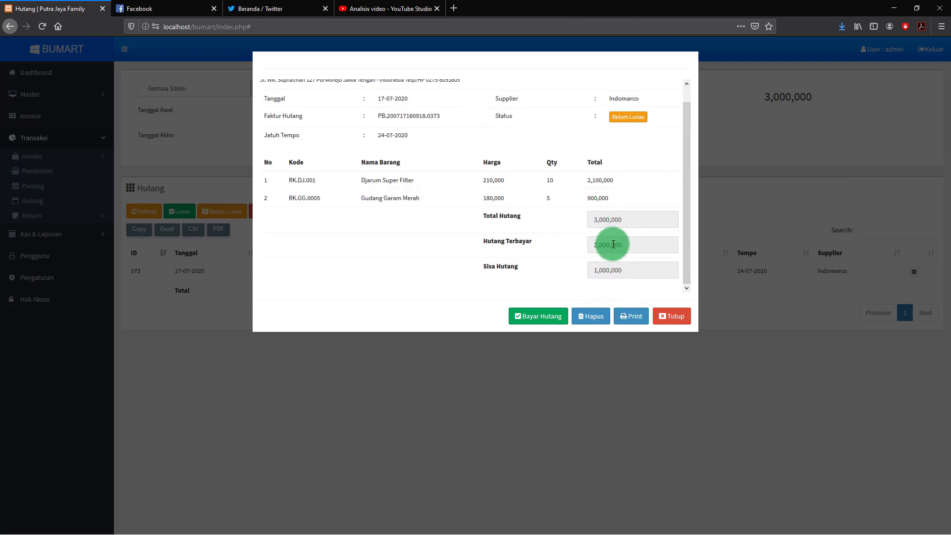
click(542, 318)
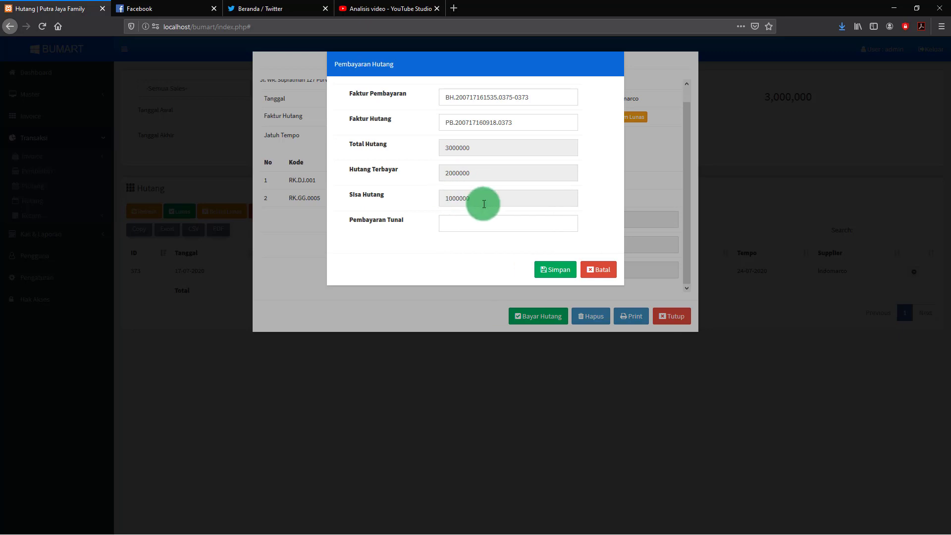
click(459, 225)
text(1)
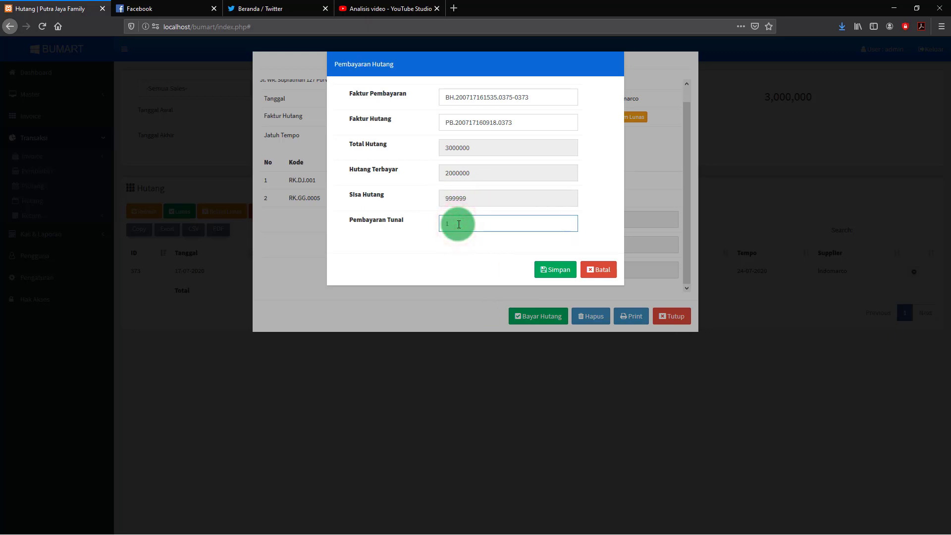
text(00000)
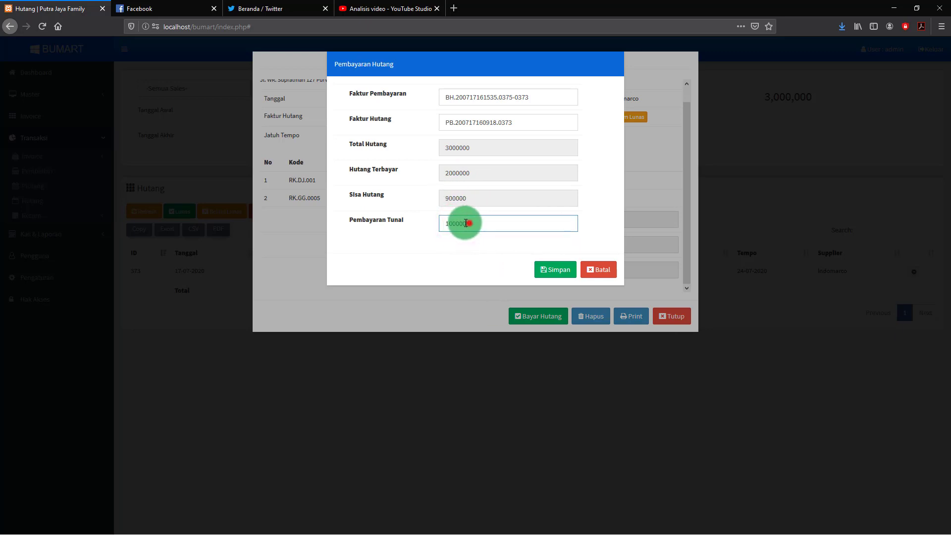
drag(466, 223, 436, 223)
text(1000)
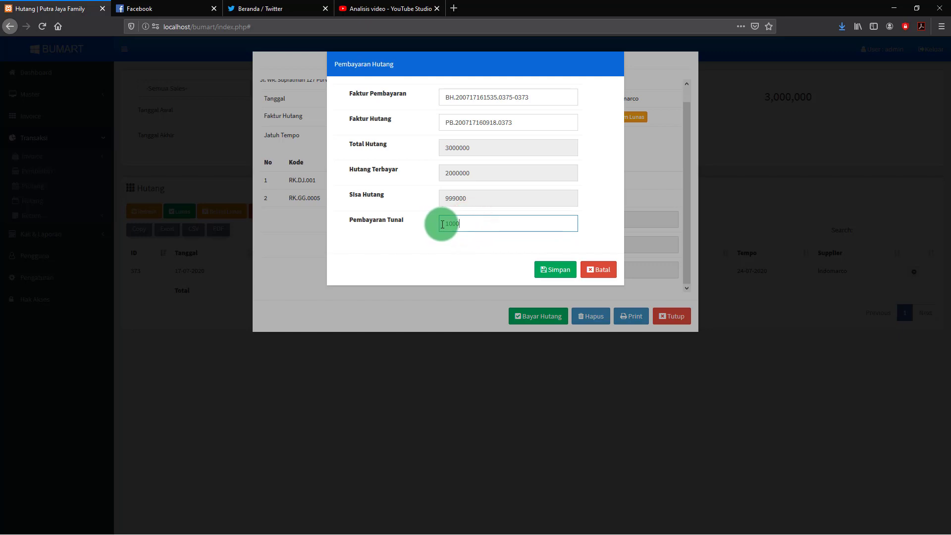
text(000)
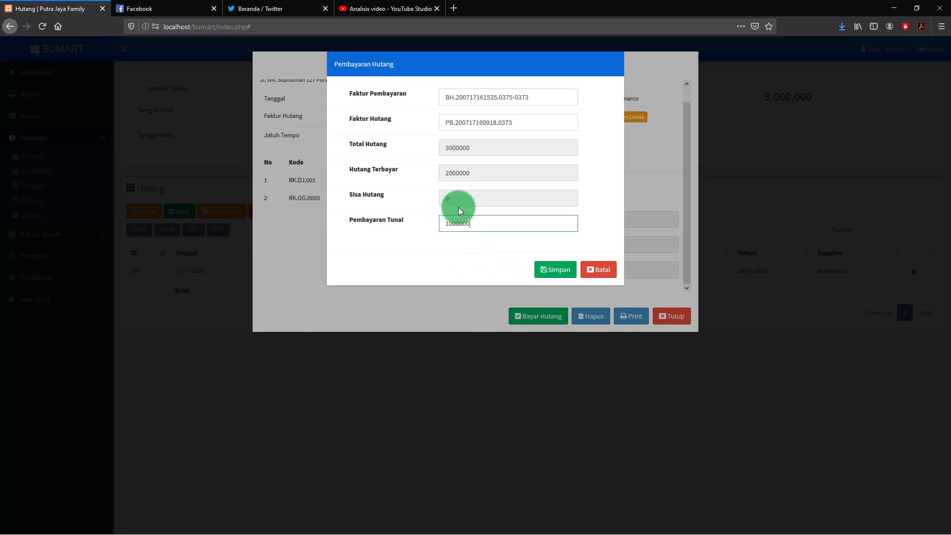
click(566, 270)
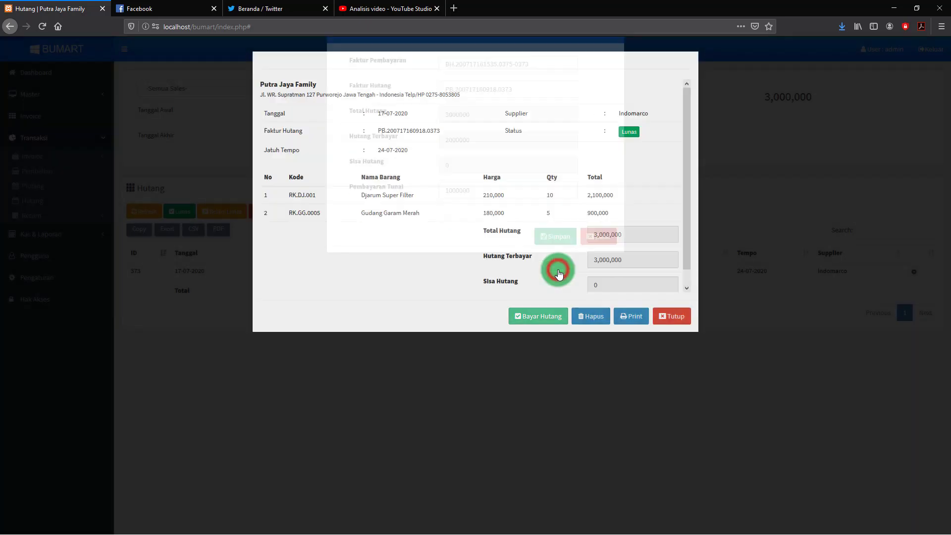
click(673, 317)
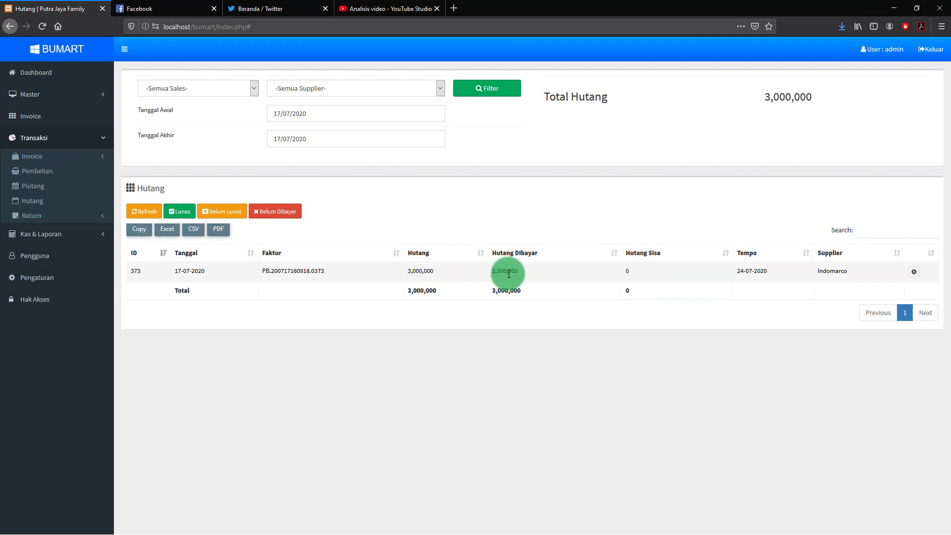
Check the Lunas, Belum Lunas and Belum Dibayar debt filters, then view the Cashflow report
click(184, 213)
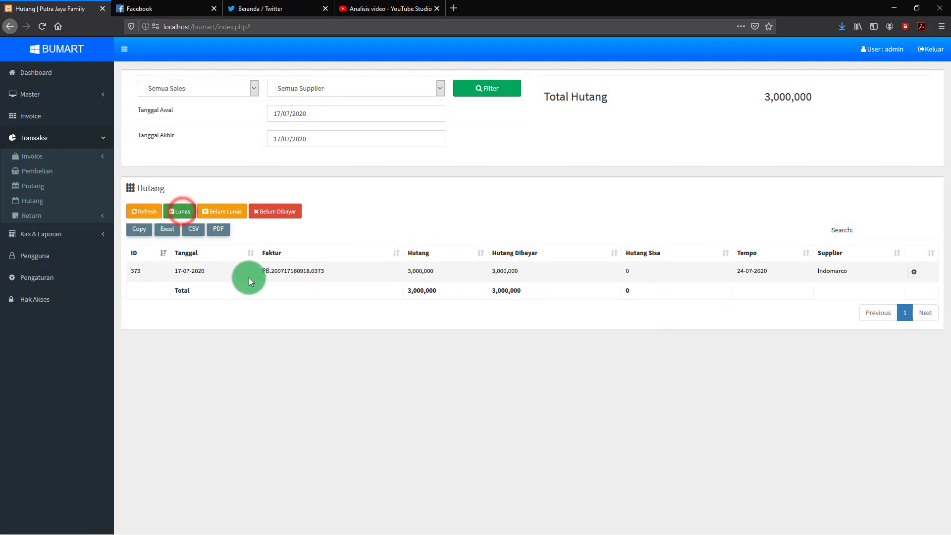
click(223, 212)
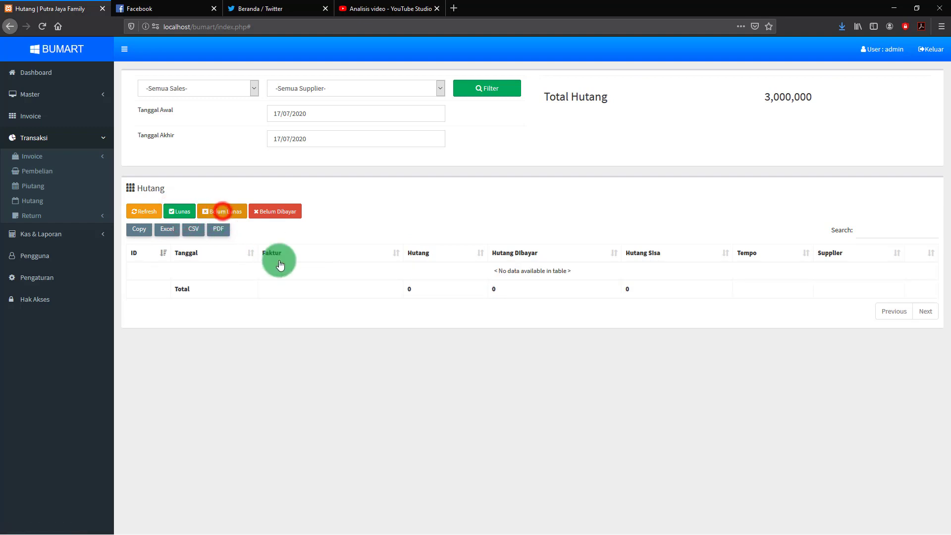
click(273, 213)
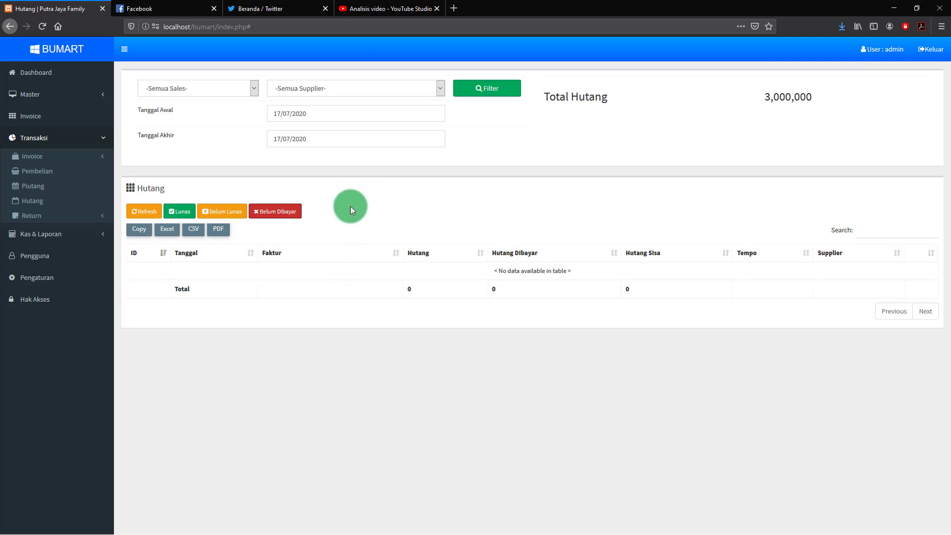
click(41, 238)
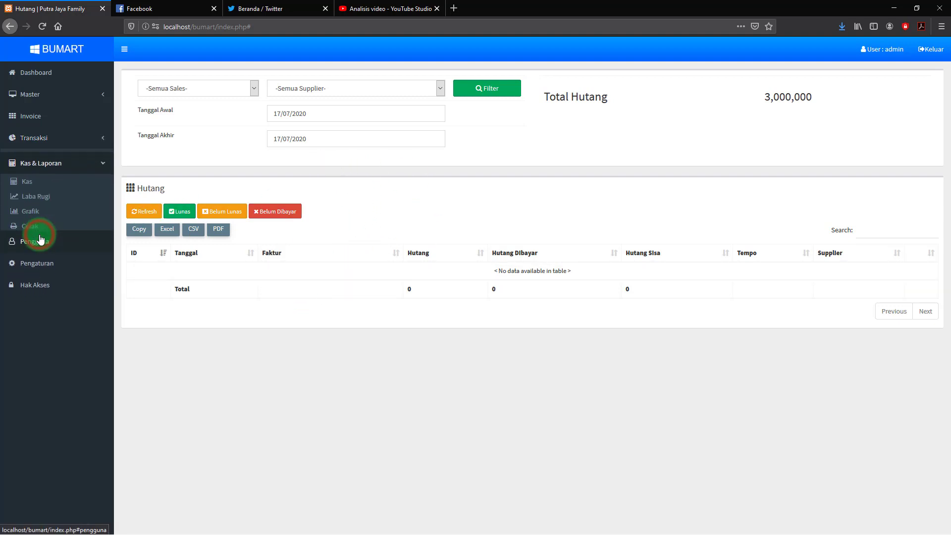
click(29, 181)
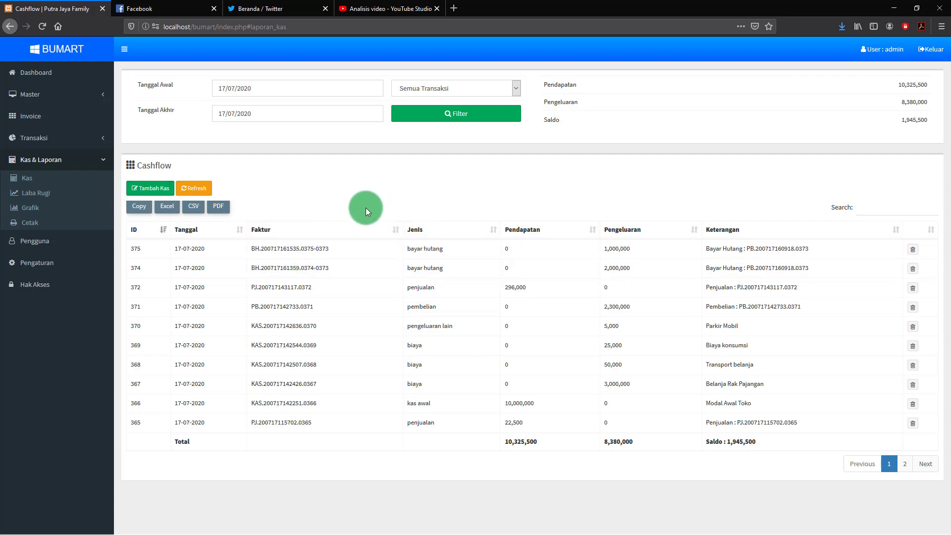
Start a fresh invoice selling 50 kg of Beras and bring up its Rp.500,000 payment form
click(31, 119)
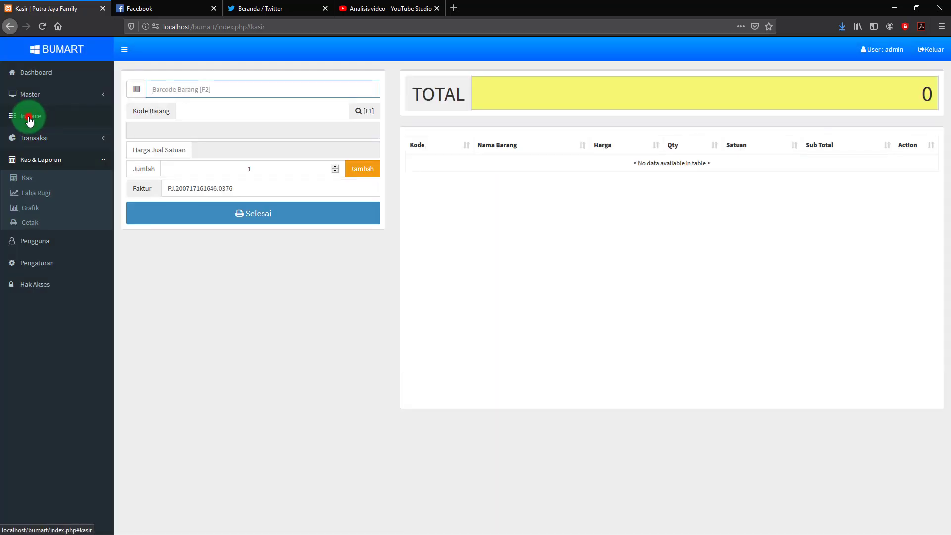
click(30, 119)
click(366, 112)
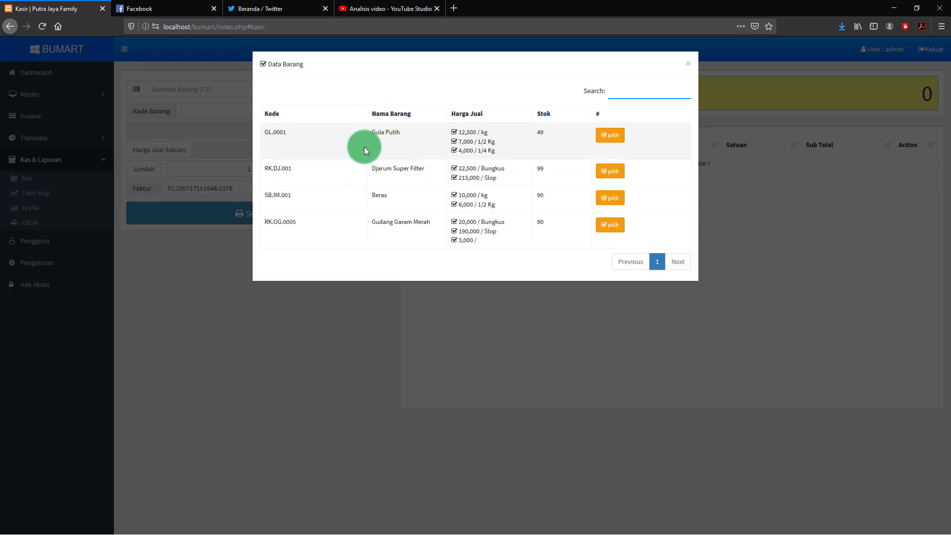
click(612, 199)
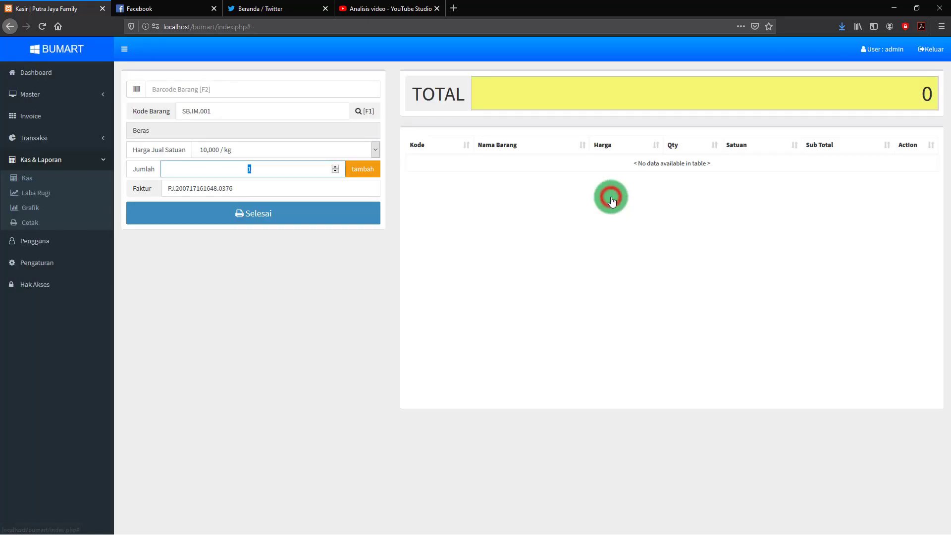
click(263, 169)
text(5)
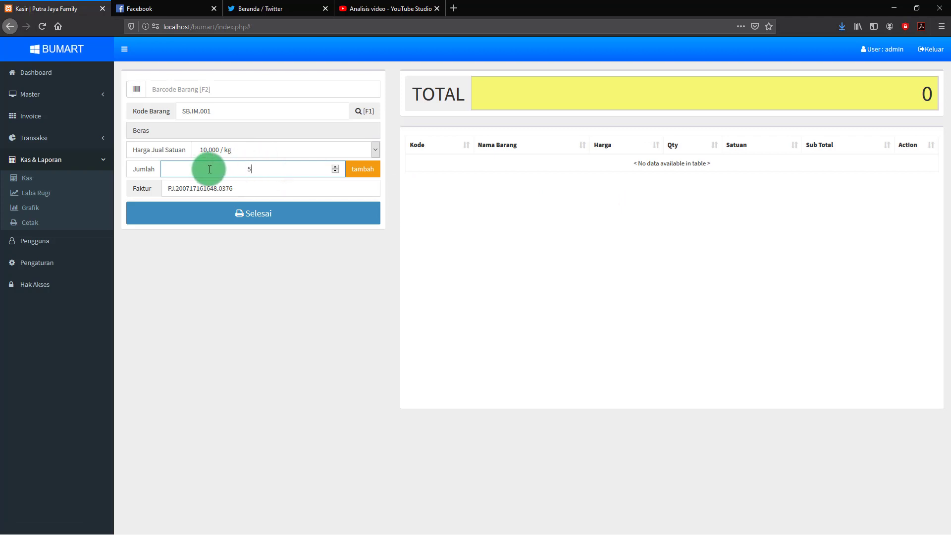
text(0)
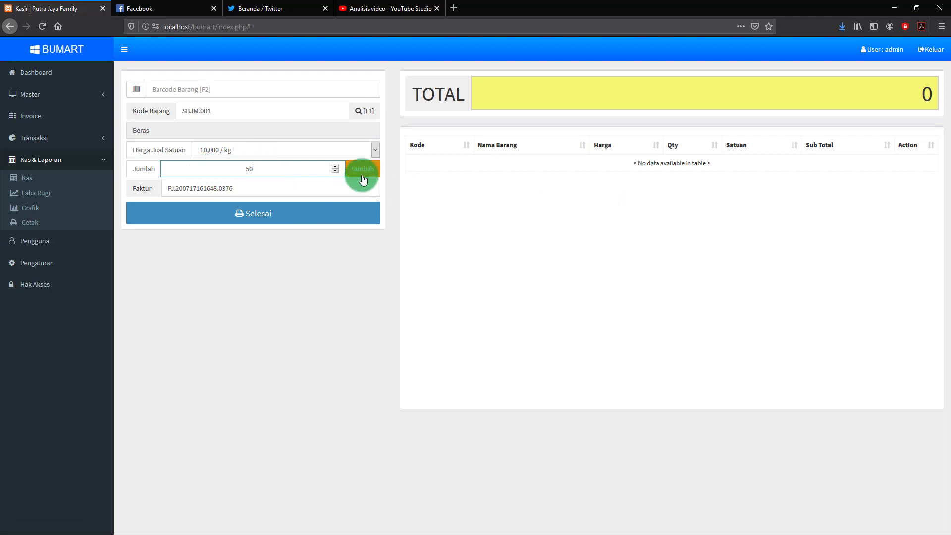
click(365, 171)
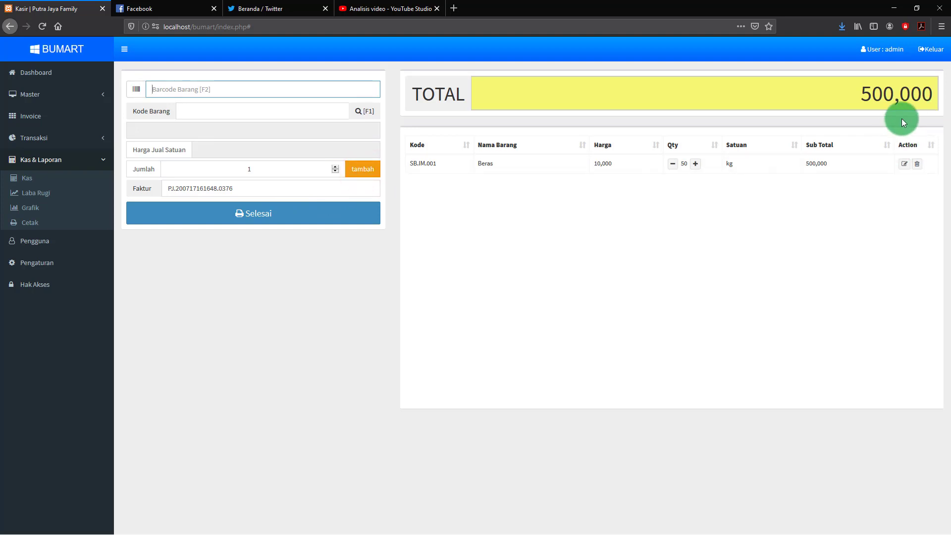
click(267, 214)
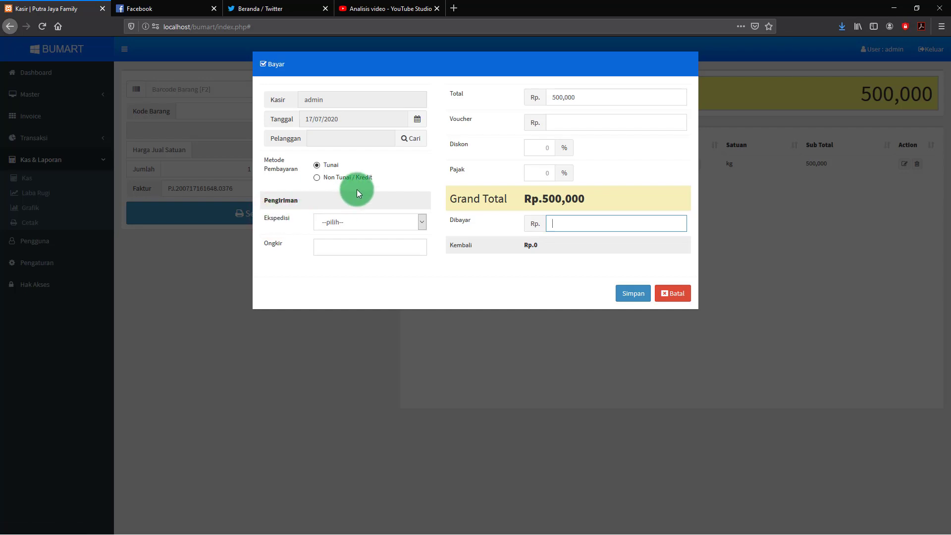
Add a new customer with name, address and phone number, and assign them to this sale
click(411, 139)
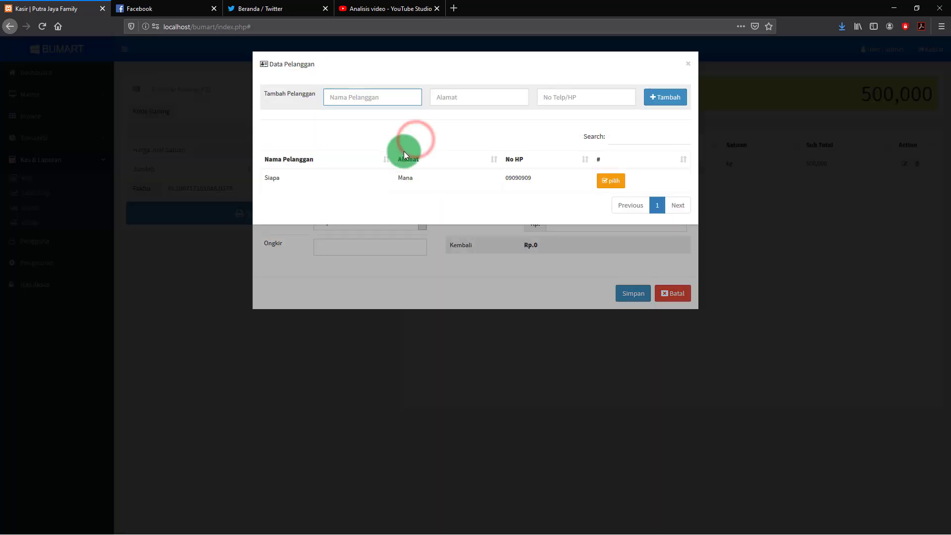
click(343, 97)
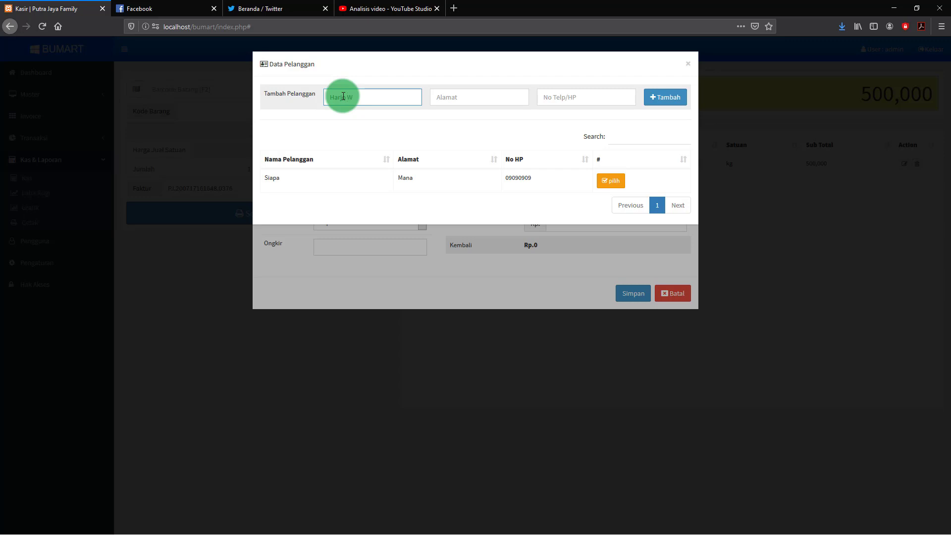
click(459, 96)
text(de)
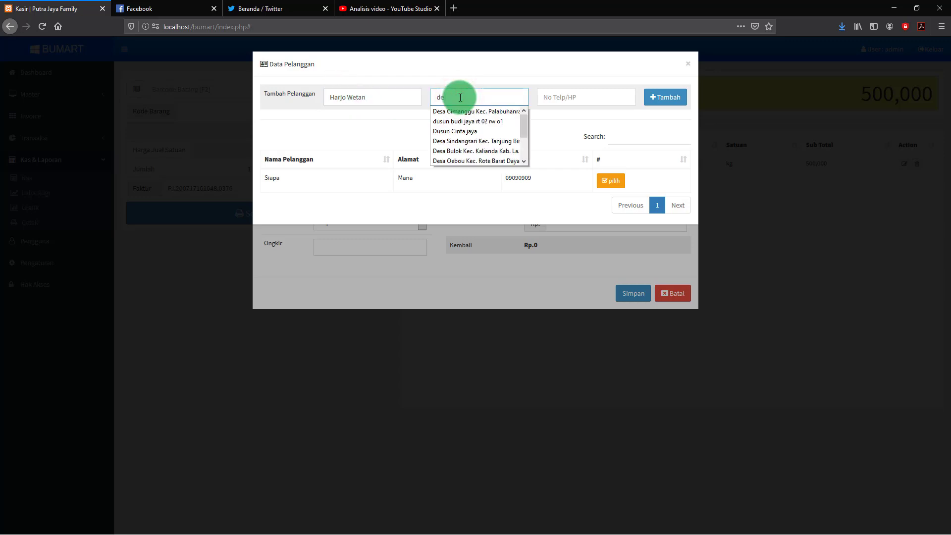
text(sa sele)
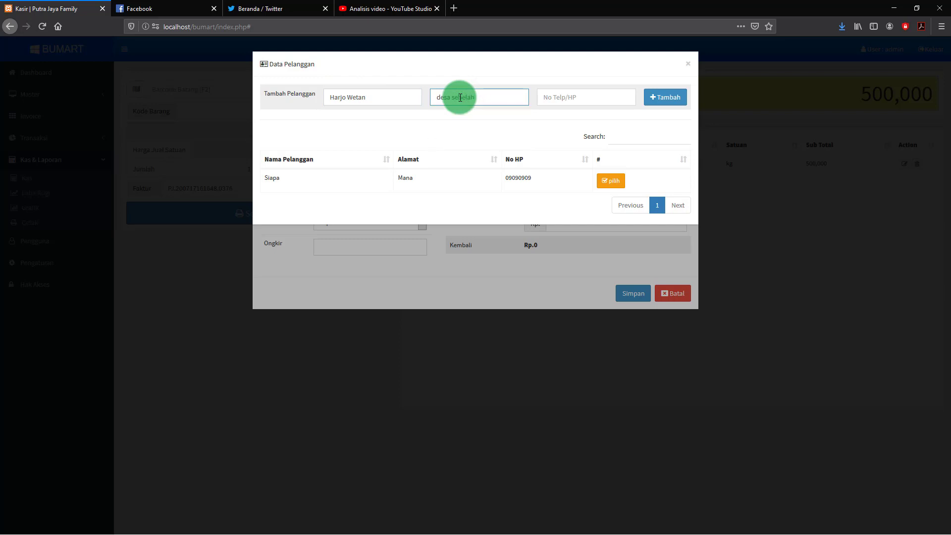
text(lah)
click(560, 98)
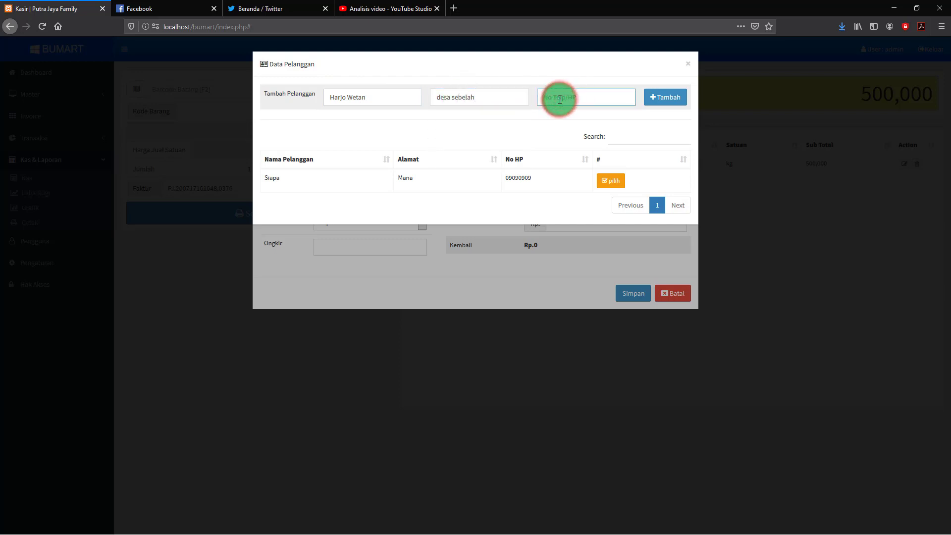
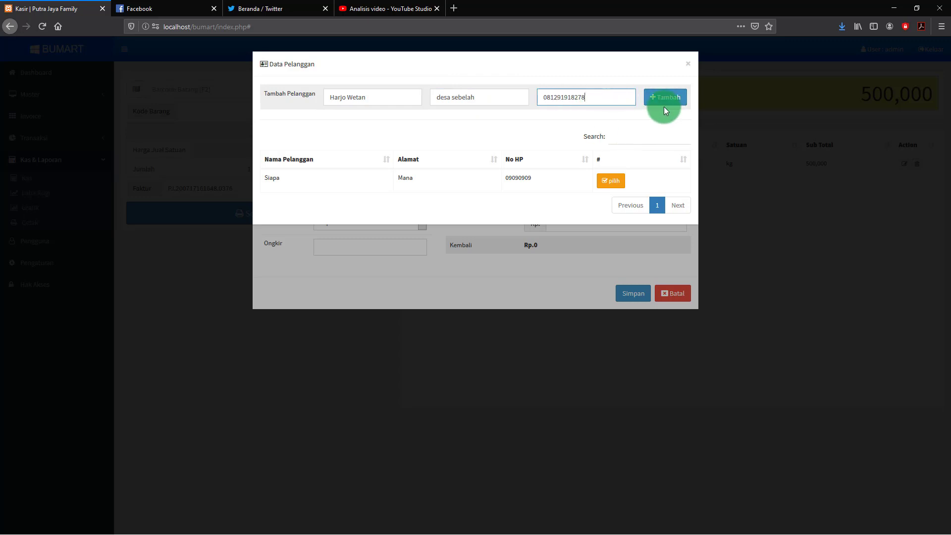
click(663, 106)
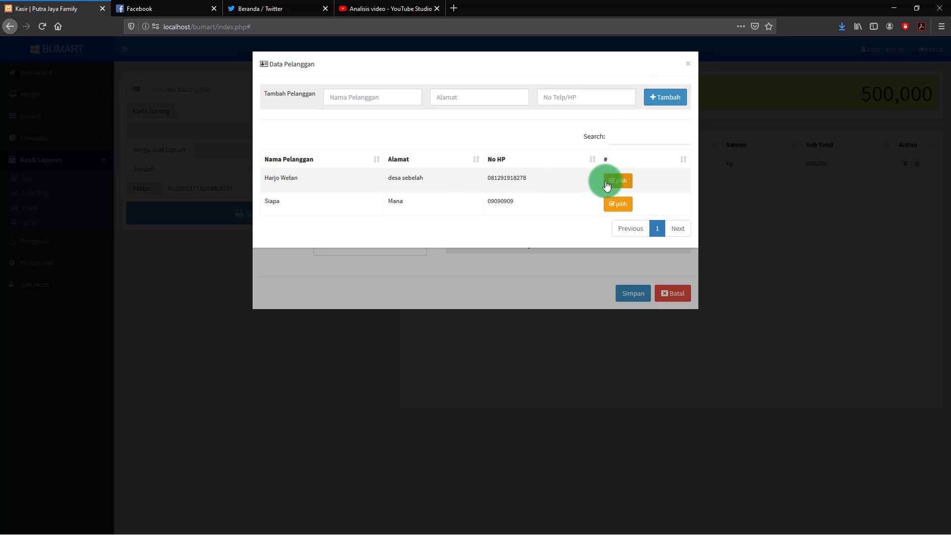
click(618, 181)
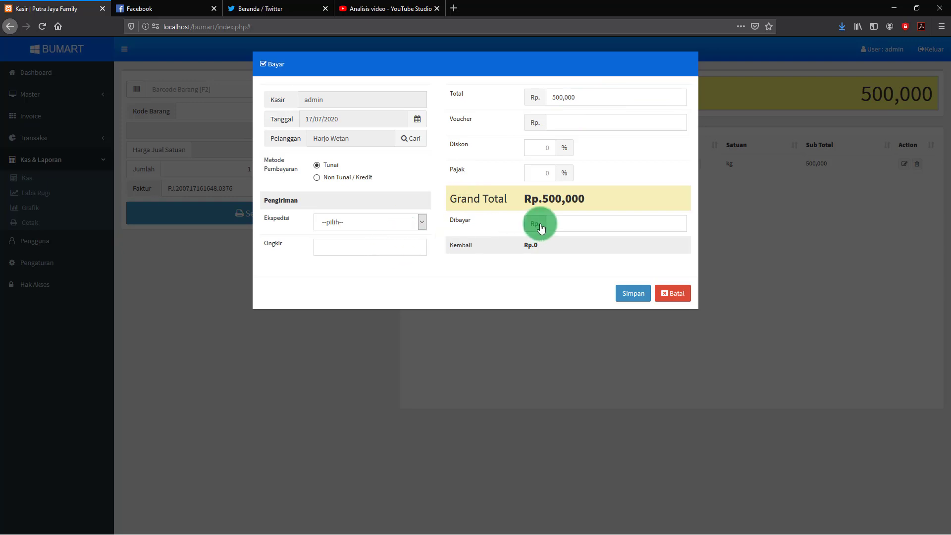
Set payment to Non Tunai / Kredit with due date 31/07/2020 and save the sale
click(317, 176)
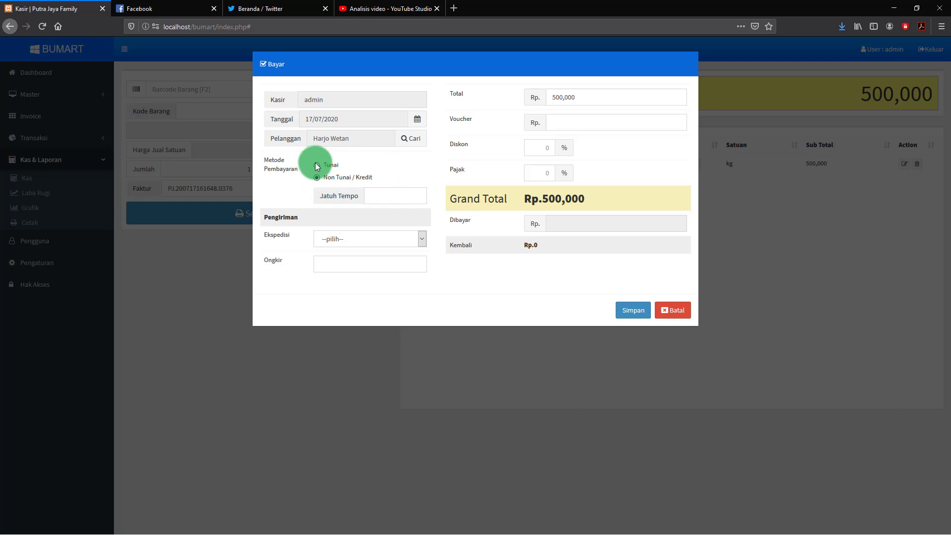
click(316, 164)
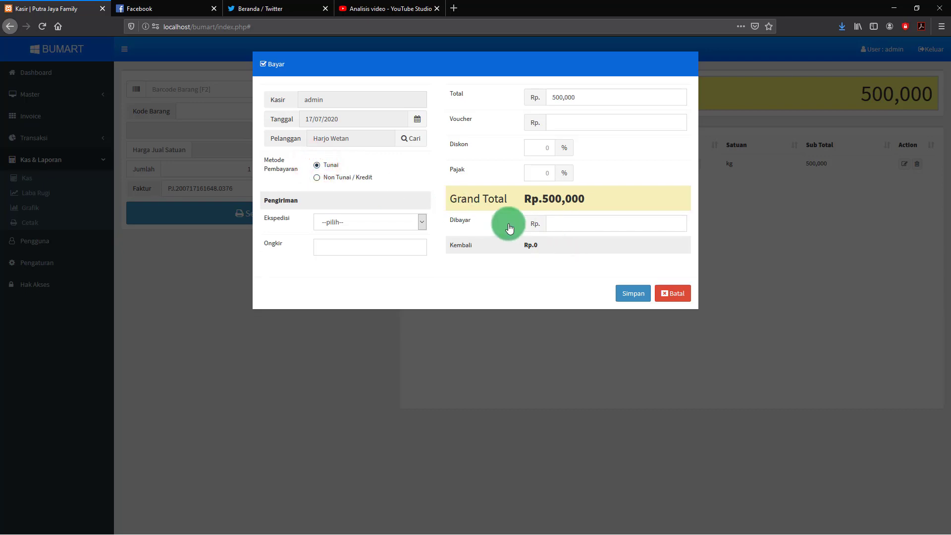
click(317, 178)
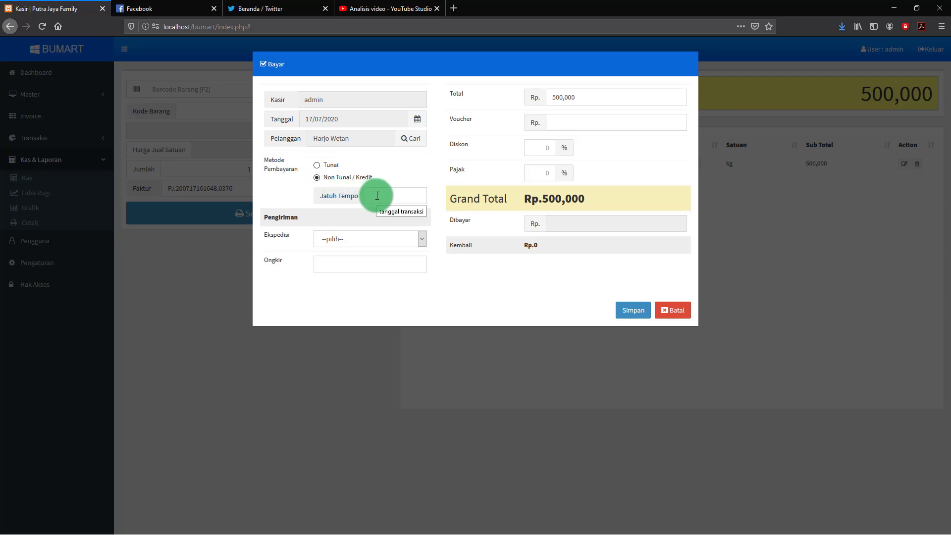
click(377, 196)
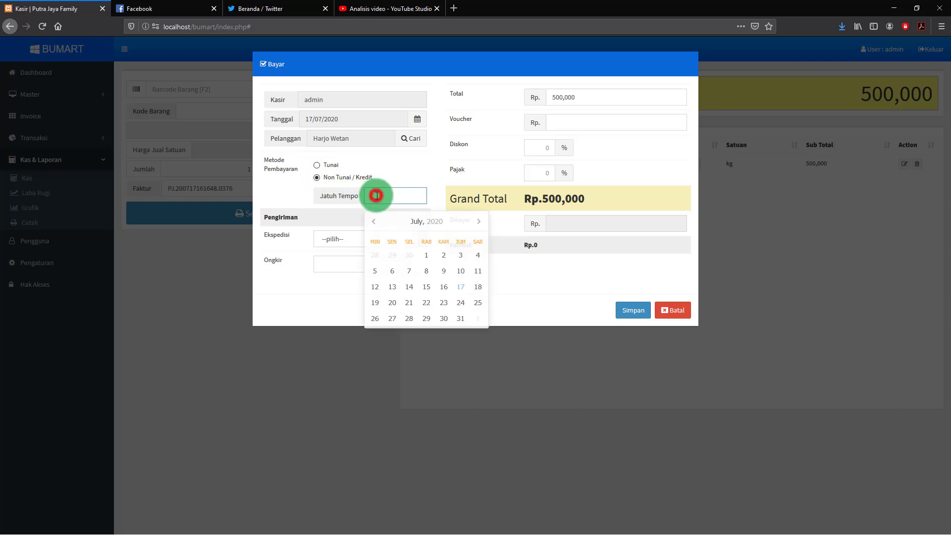
click(460, 292)
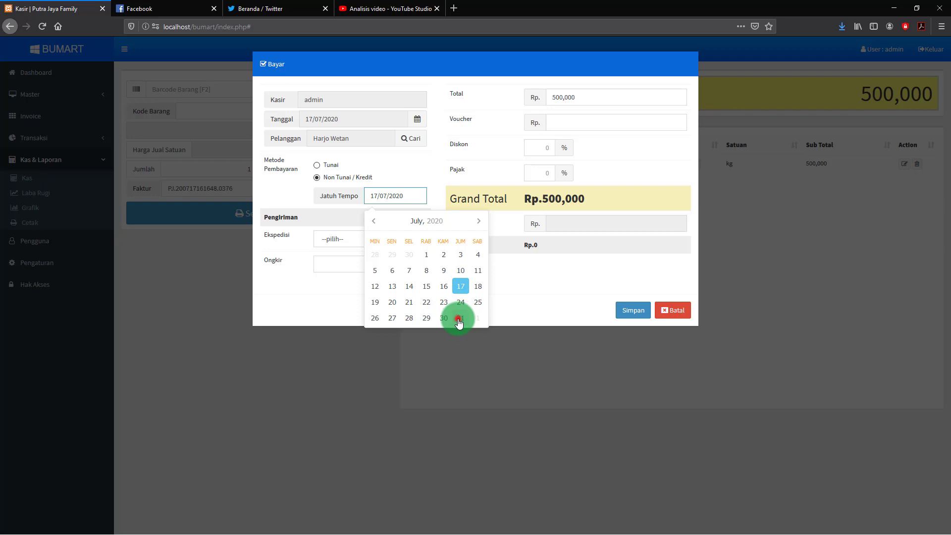
click(459, 320)
click(438, 198)
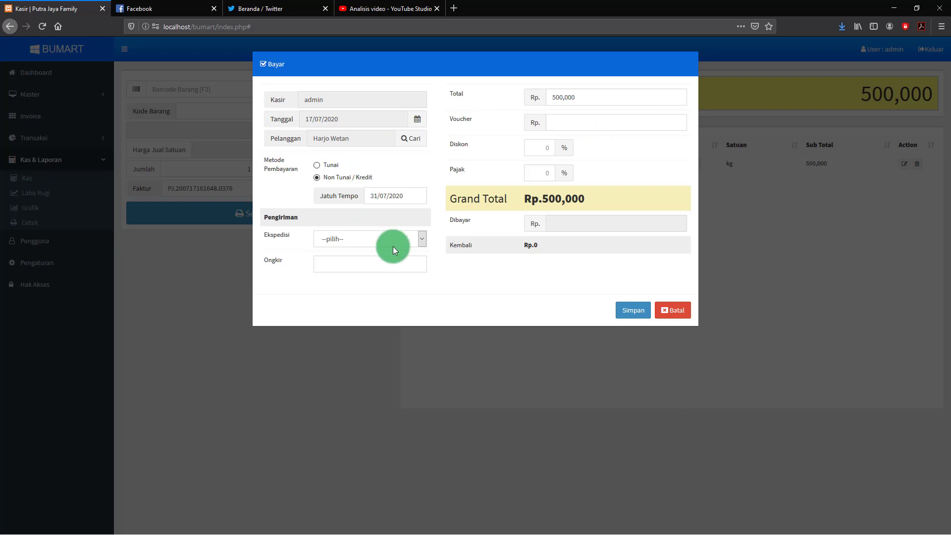
click(632, 312)
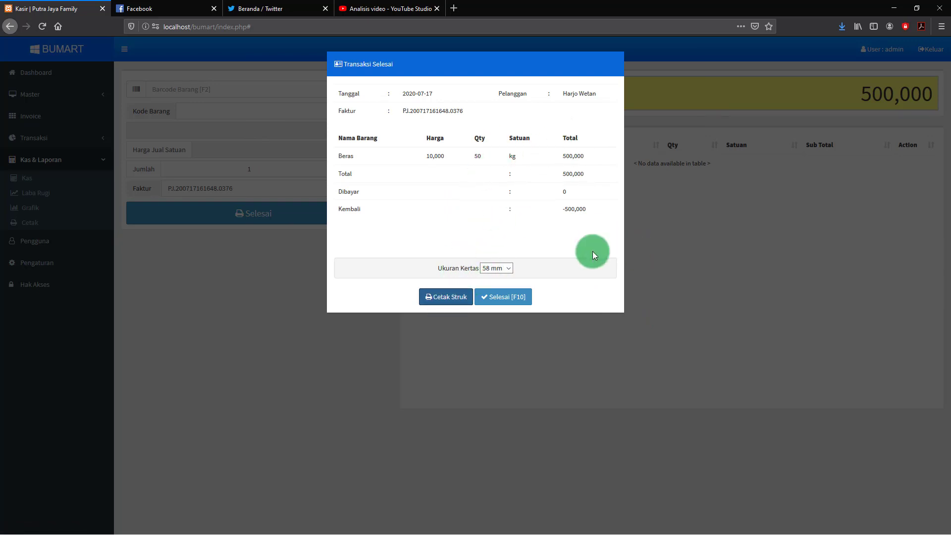
Show the sale's receipt, cancel printing, and reset the cashier to a fresh invoice
click(451, 297)
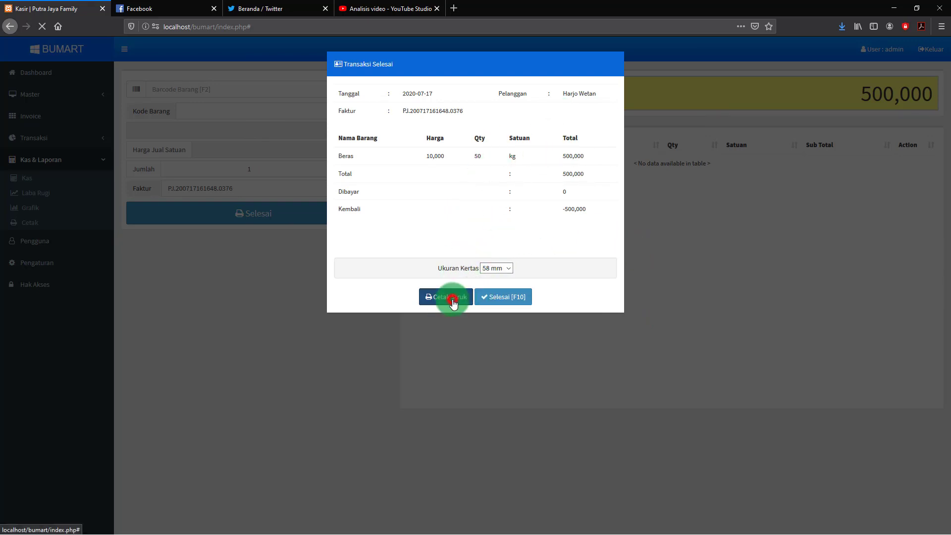
scroll(465, 162, down, 3)
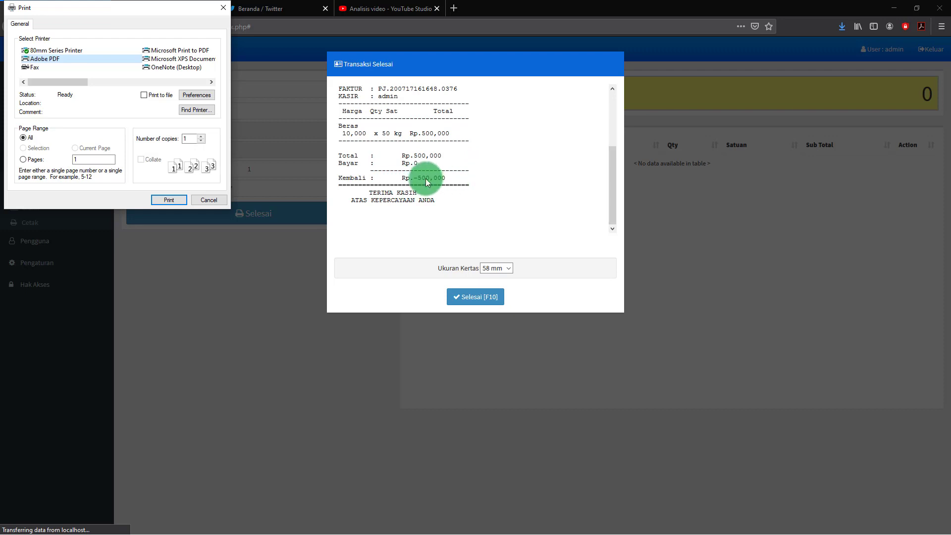
scroll(433, 164, up, 3)
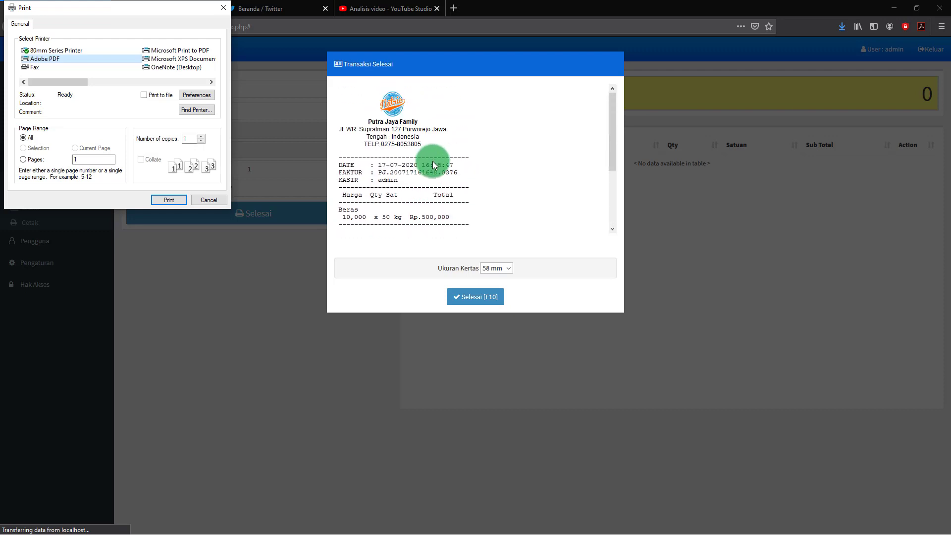
click(209, 200)
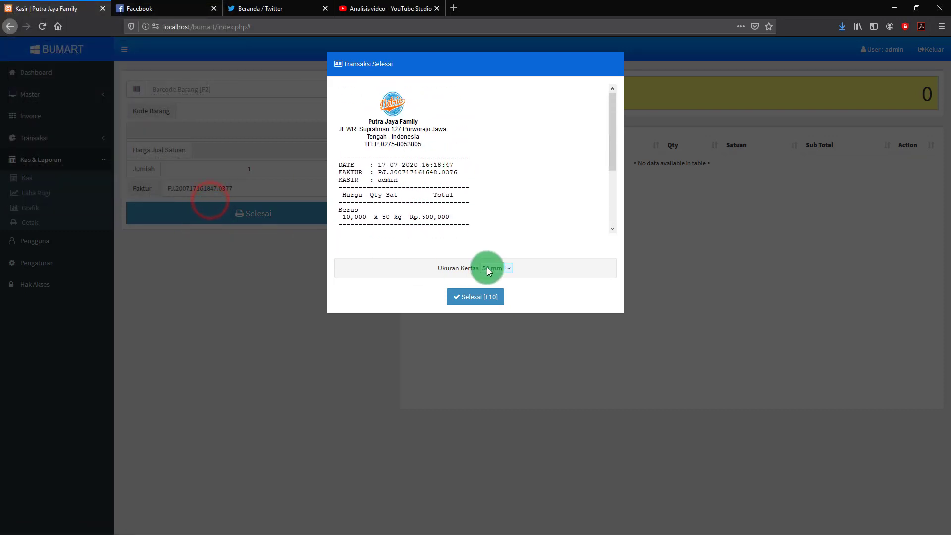
click(477, 297)
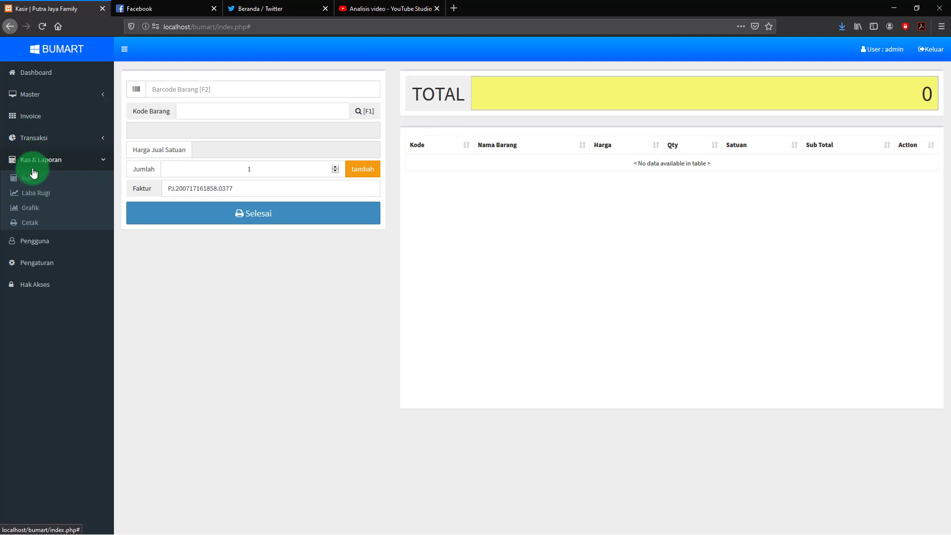
View the Piutang receivables page, then the Barang list showing Beras at stock 40, 60 sold
click(39, 139)
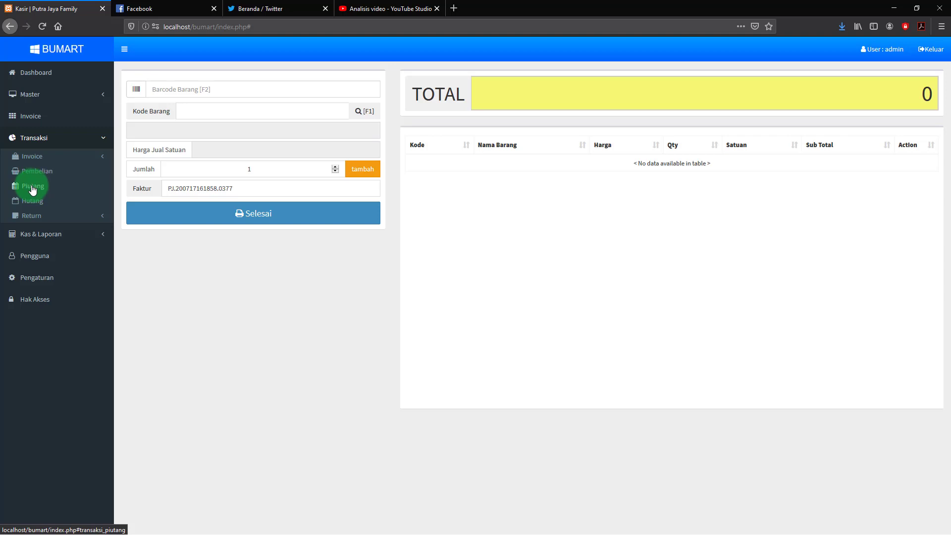
click(33, 187)
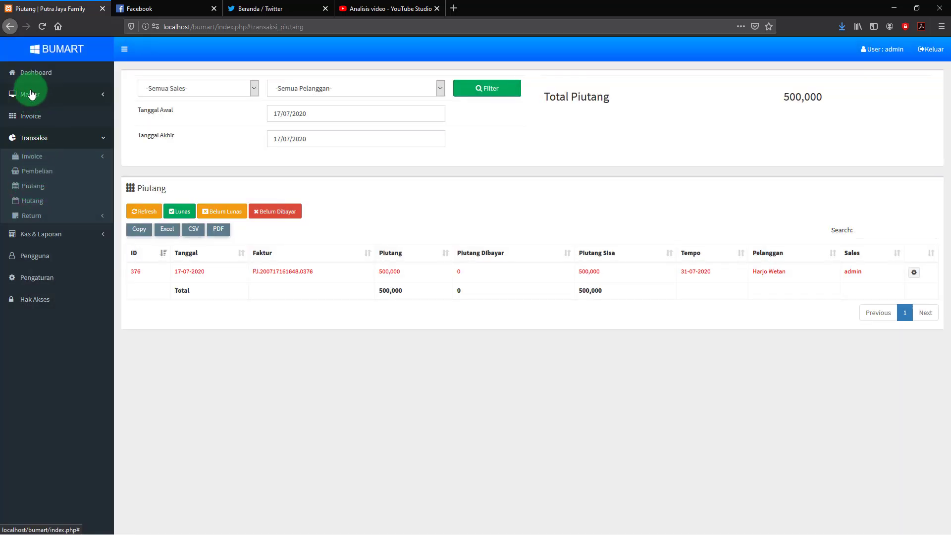
click(32, 94)
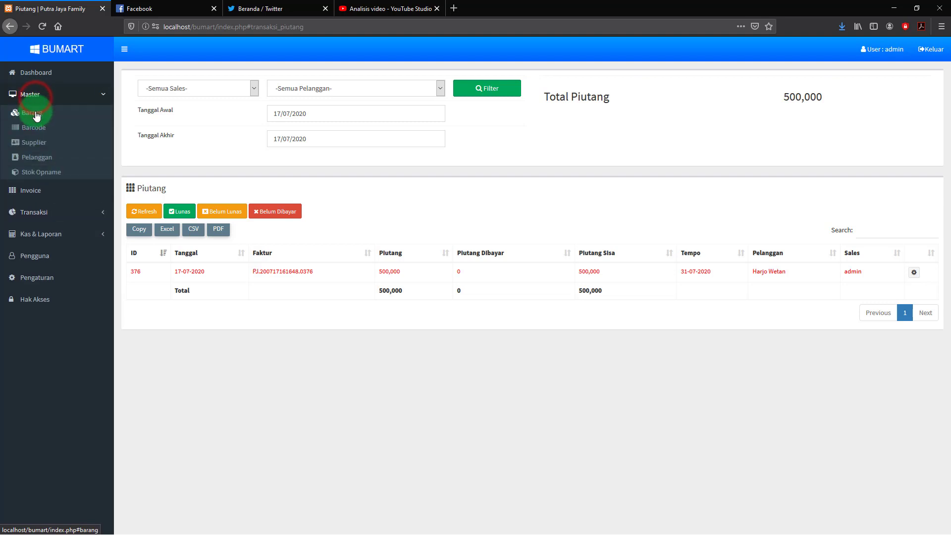
click(32, 113)
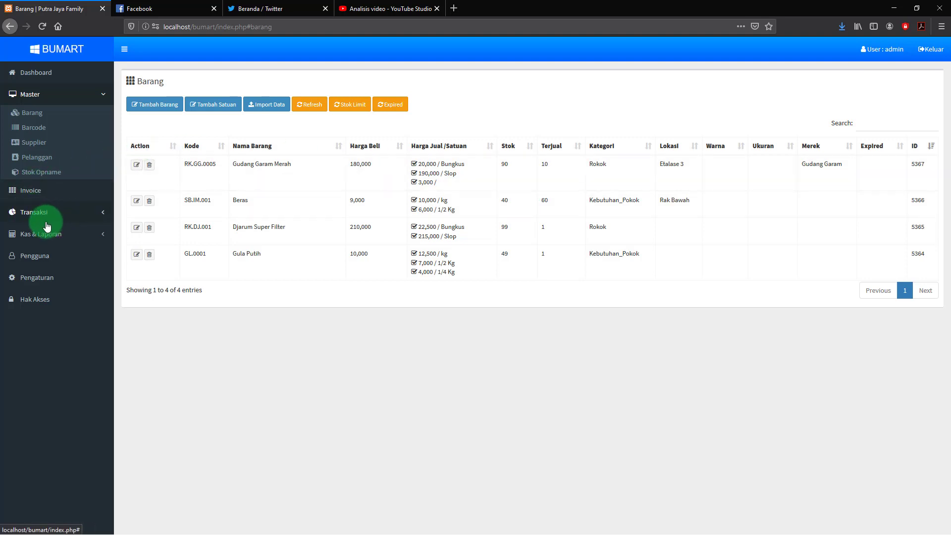
click(37, 214)
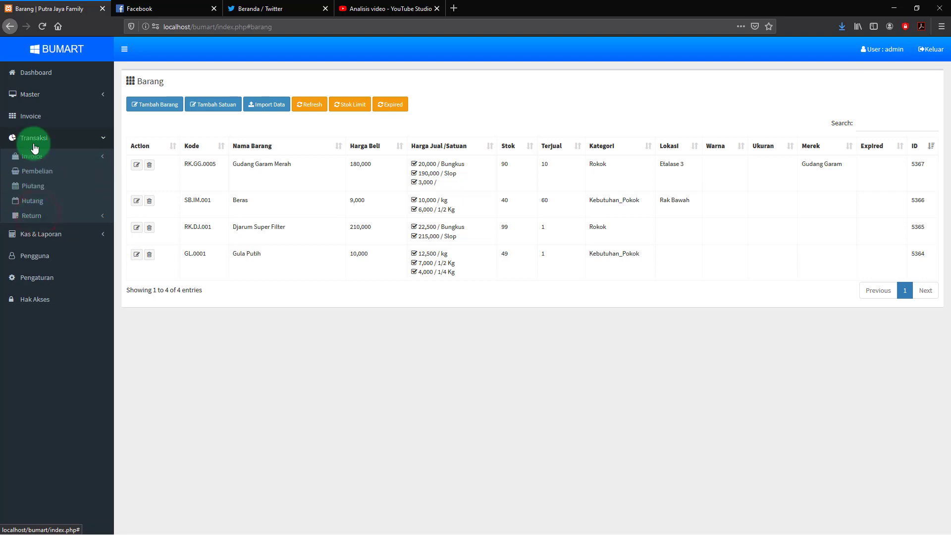
Filter the Piutang receivables by Belum Dibayar, Belum Lunas and Lunas status
click(36, 190)
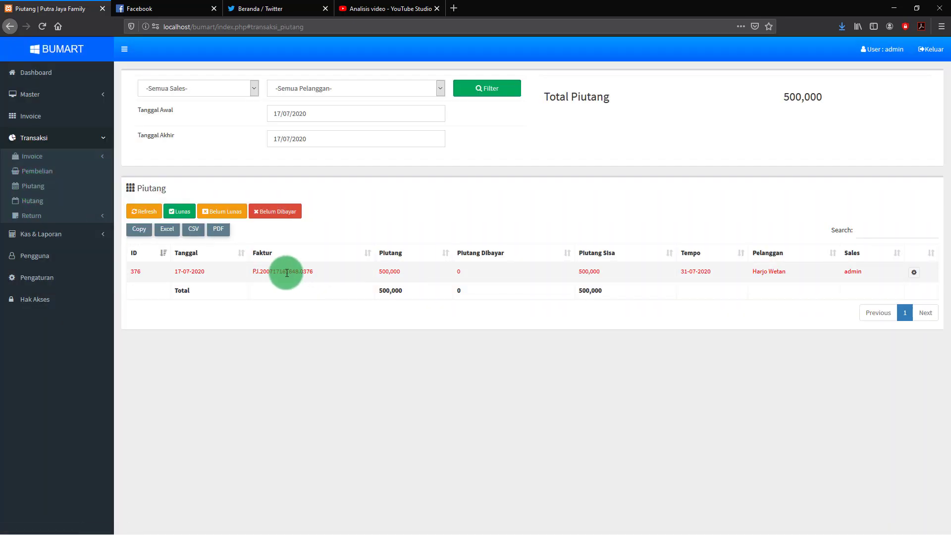
click(278, 211)
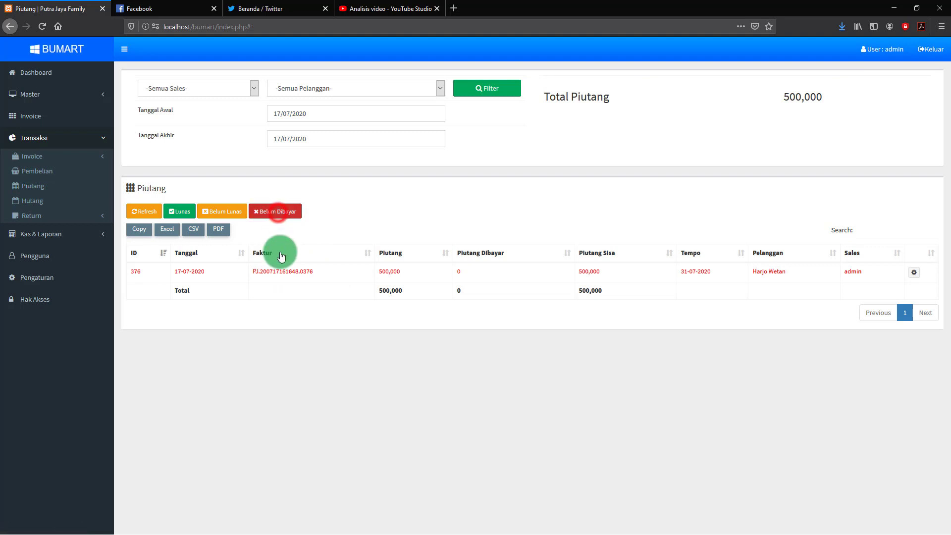
click(236, 213)
click(183, 212)
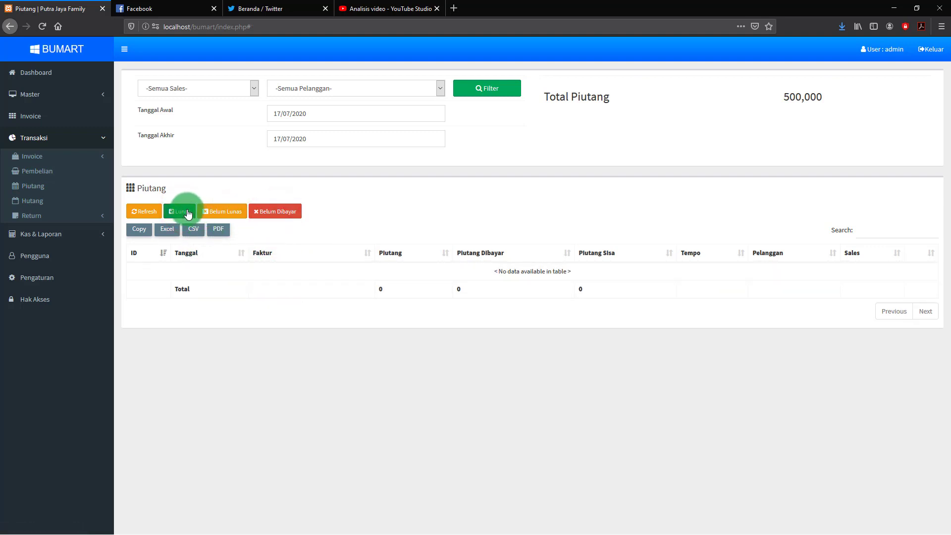
click(239, 212)
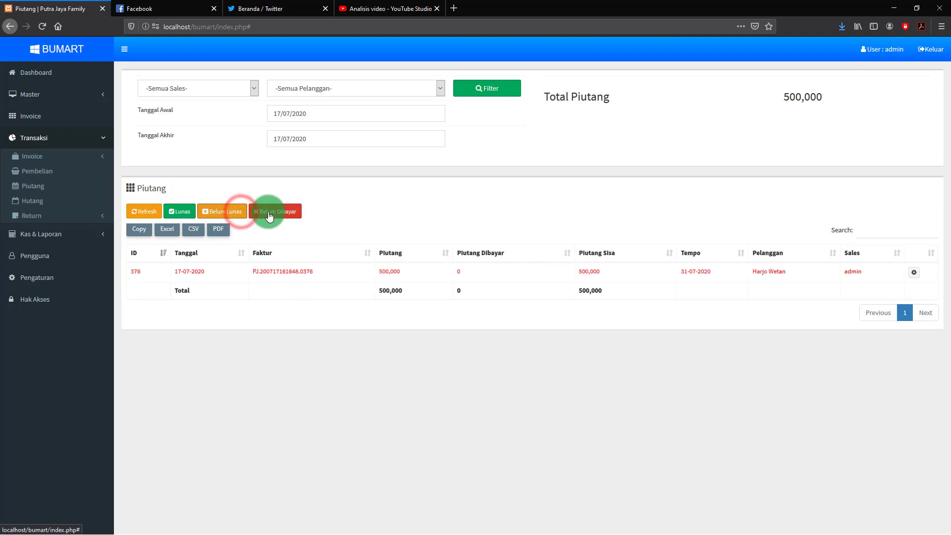
click(269, 214)
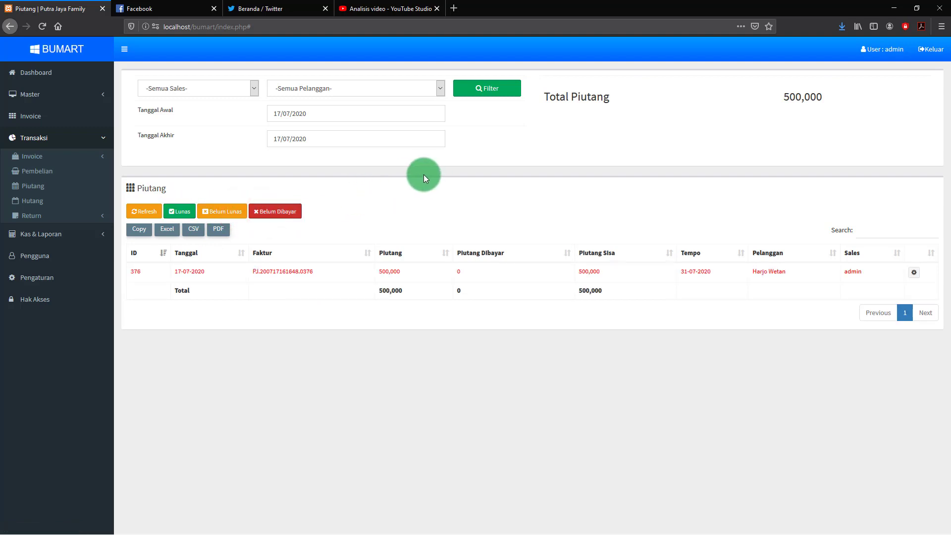
click(914, 276)
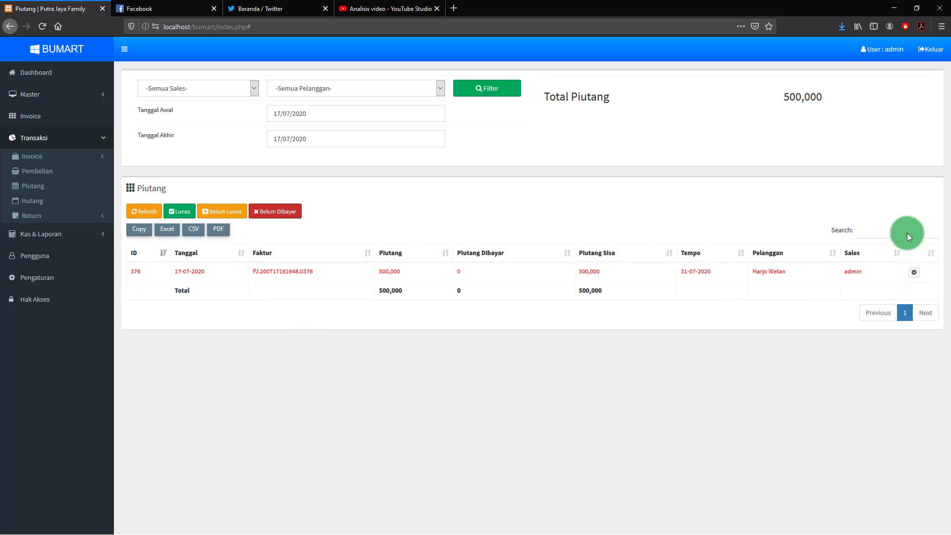
Search the receivables list for a couple of customer names, then clear the search box
click(860, 231)
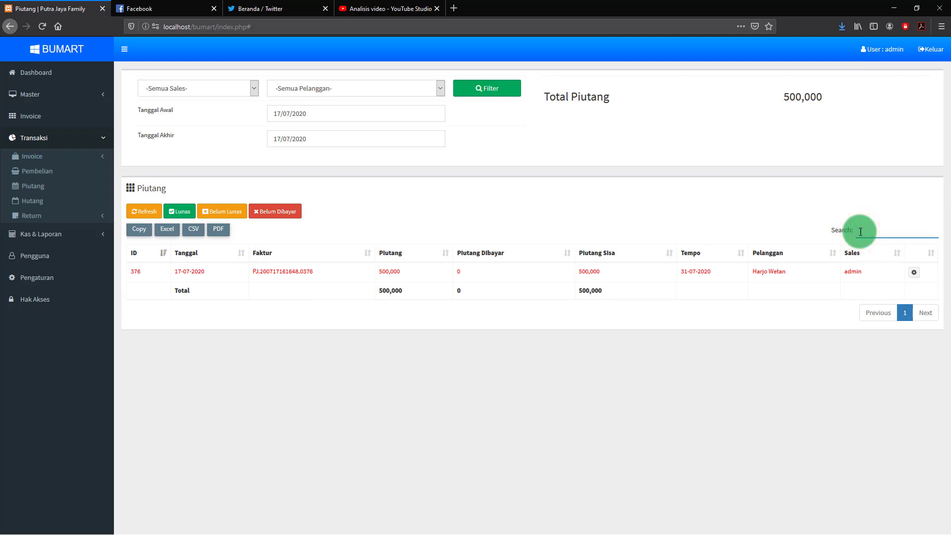
text(je)
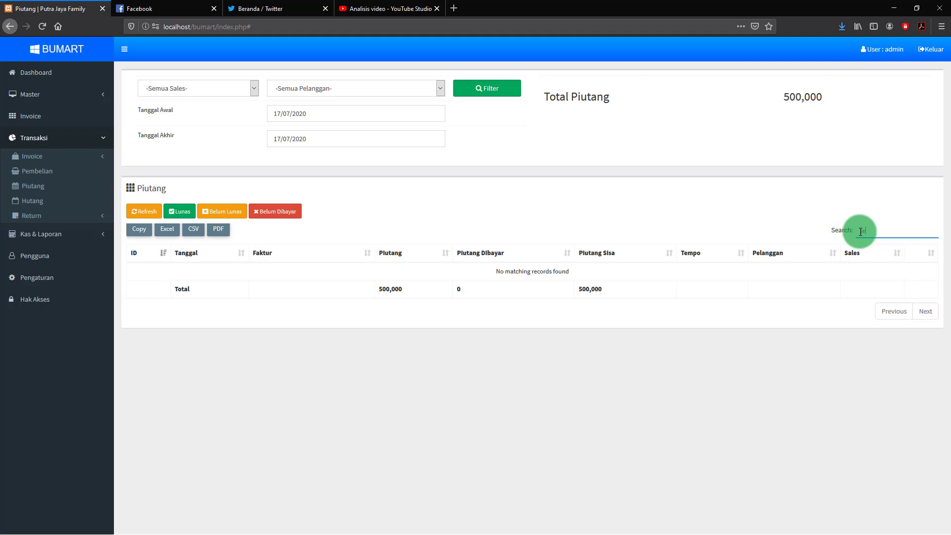
key(BackSpace)
key(BackSpace)
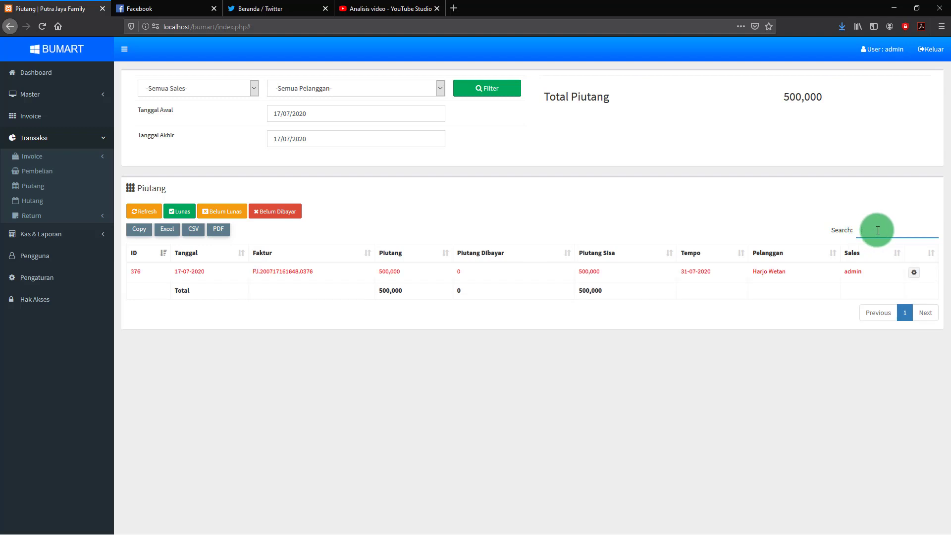
text(joko)
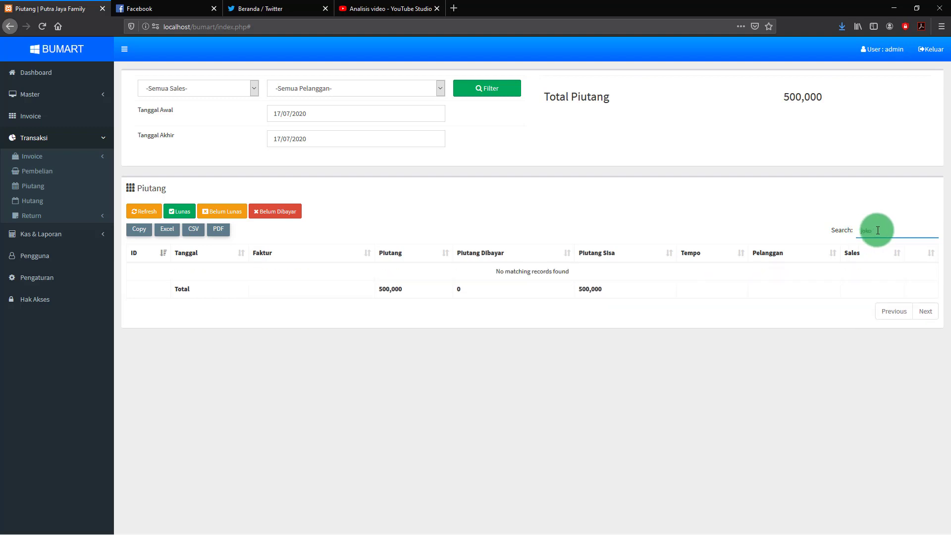
key(BackSpace)
key(BackSpace)
key(BackSpace)
key(BackSpace)
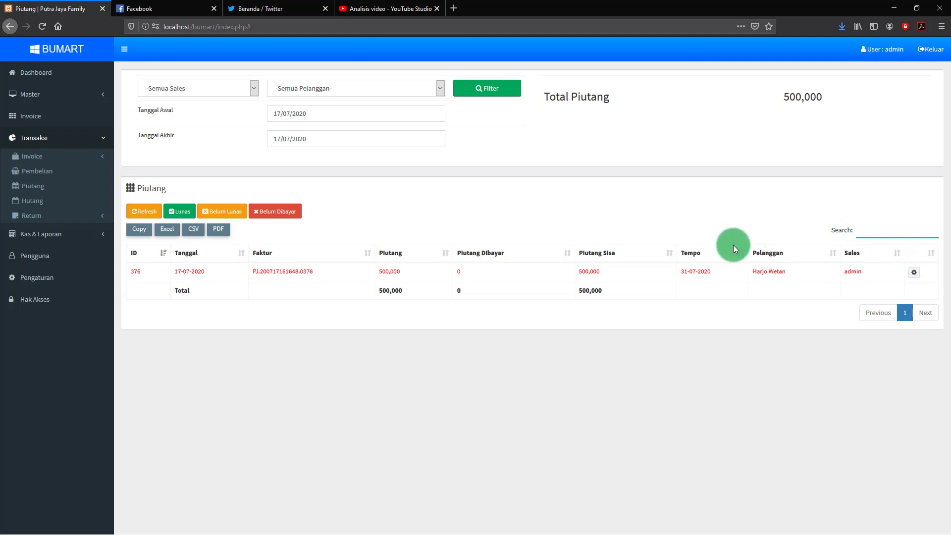
Record a 250,000 cash payment on receivable 376, leaving 250,000 still owed
click(915, 275)
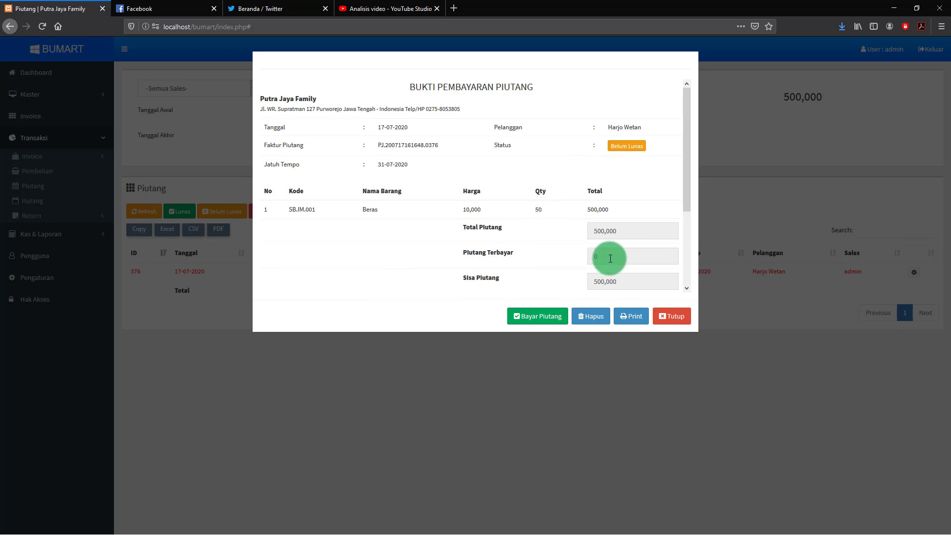
click(544, 318)
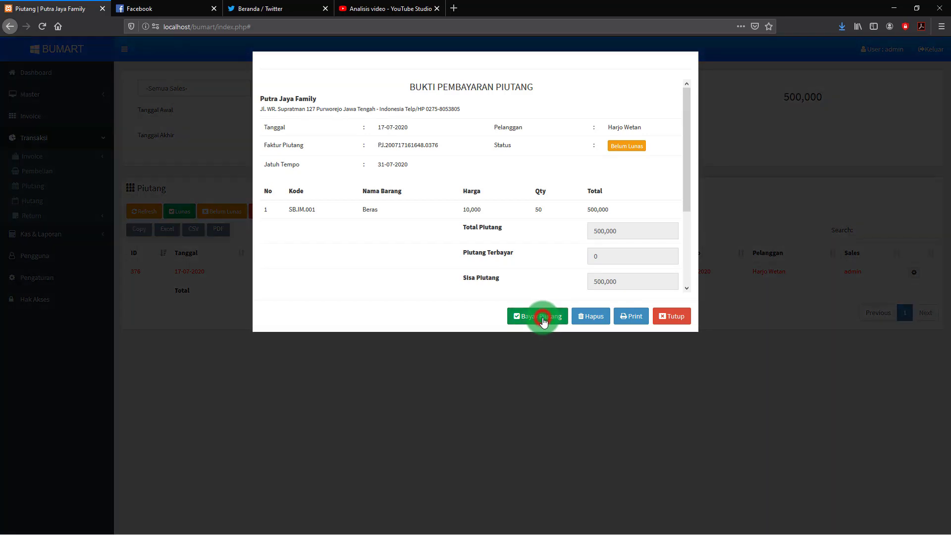
click(451, 224)
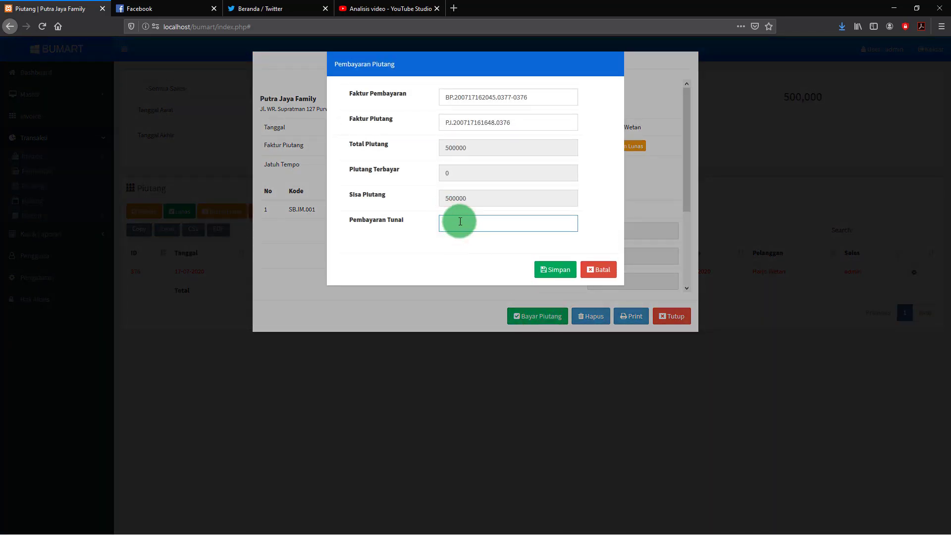
text(25999)
drag(481, 224, 377, 227)
text(2)
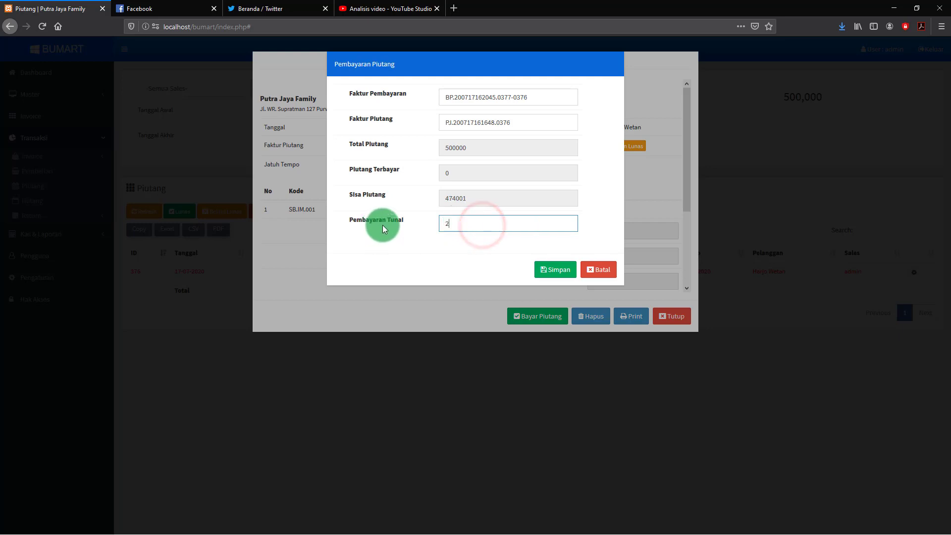
text(5000)
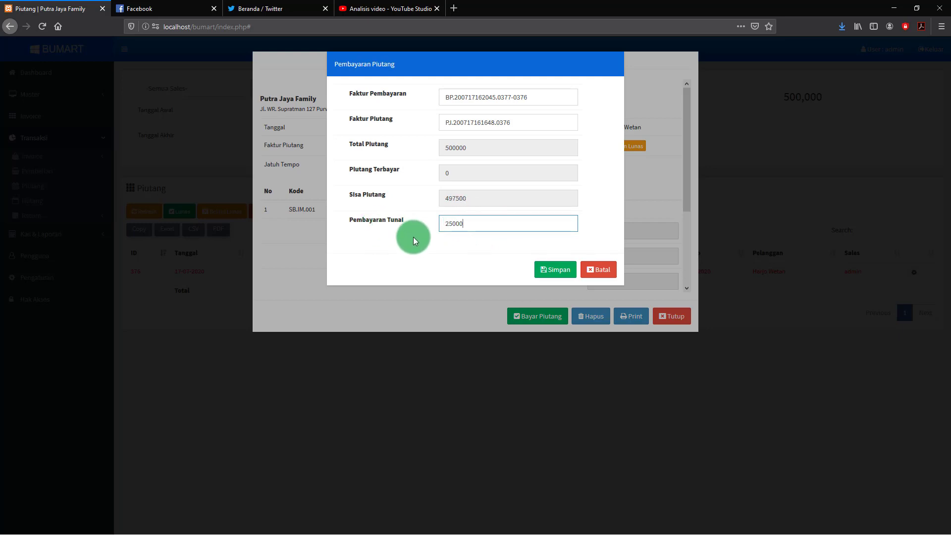
text(0)
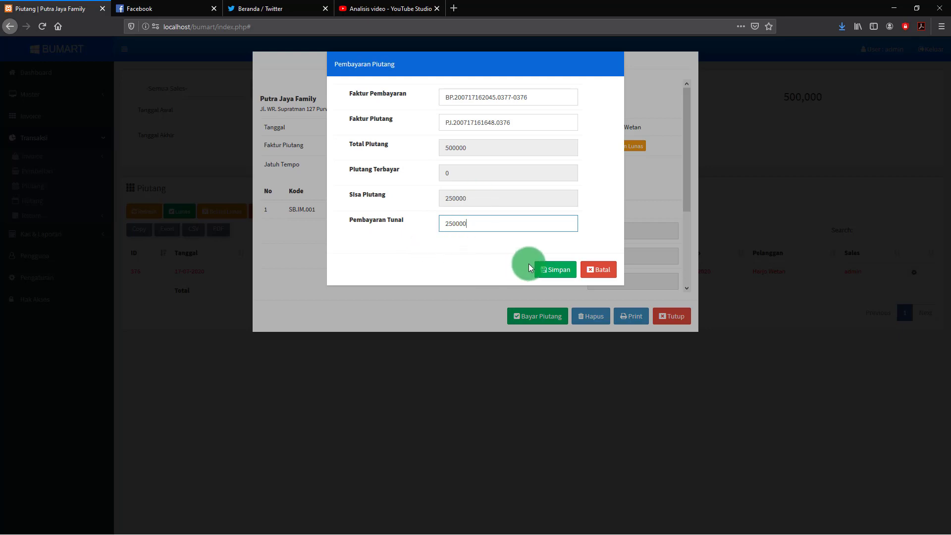
click(555, 272)
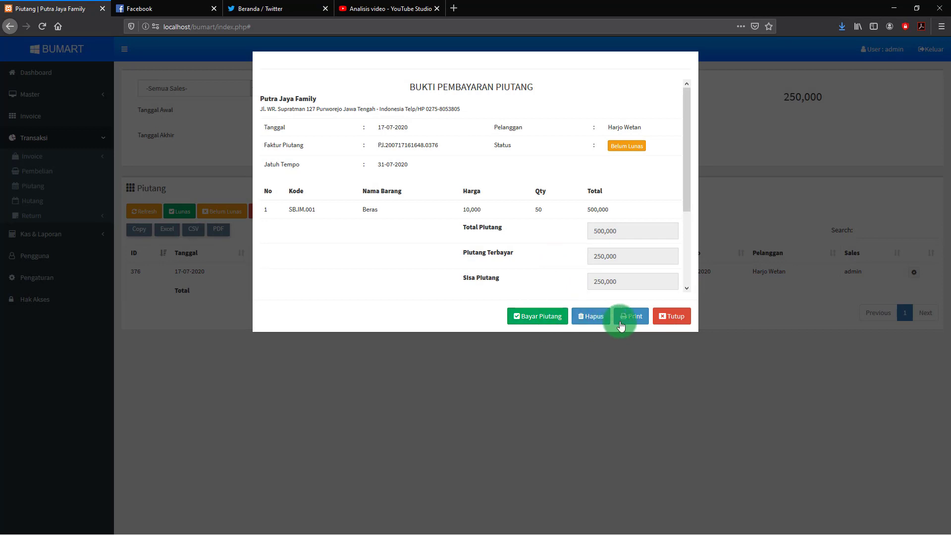
Close the receipt, cycle the receivable status filters, and view the Cashflow report
click(676, 319)
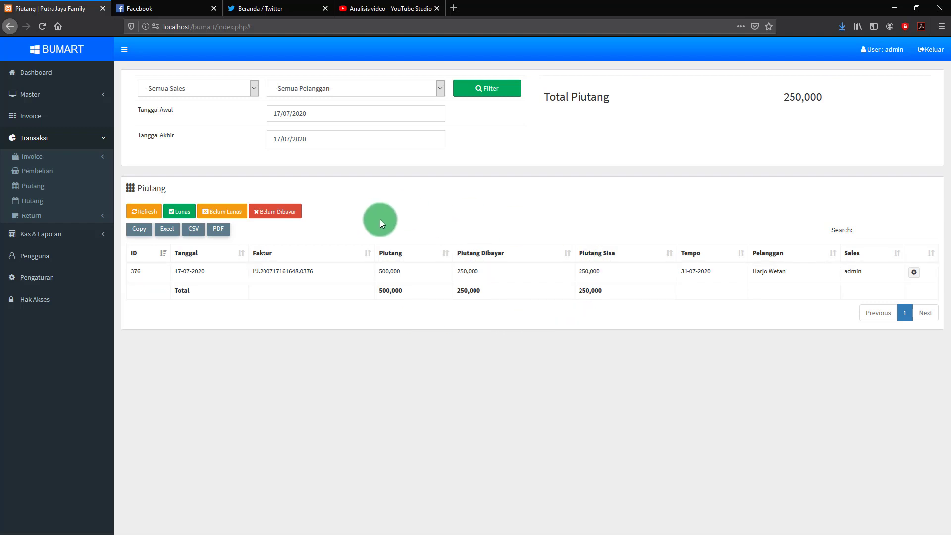
click(281, 212)
click(225, 211)
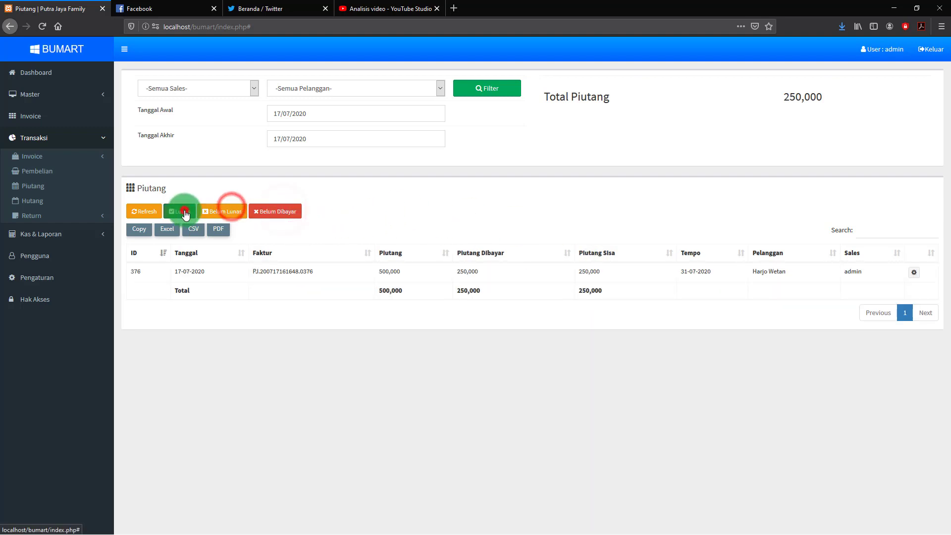
click(182, 211)
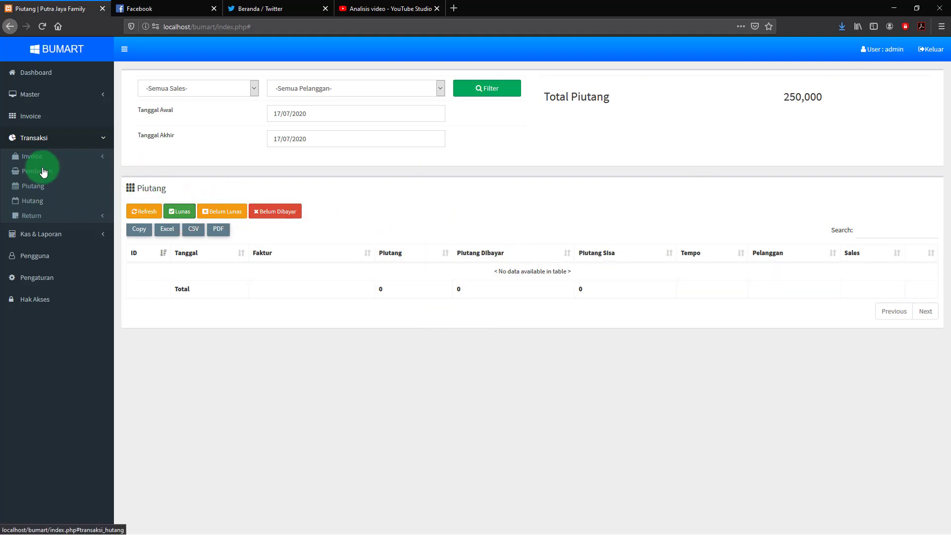
click(41, 235)
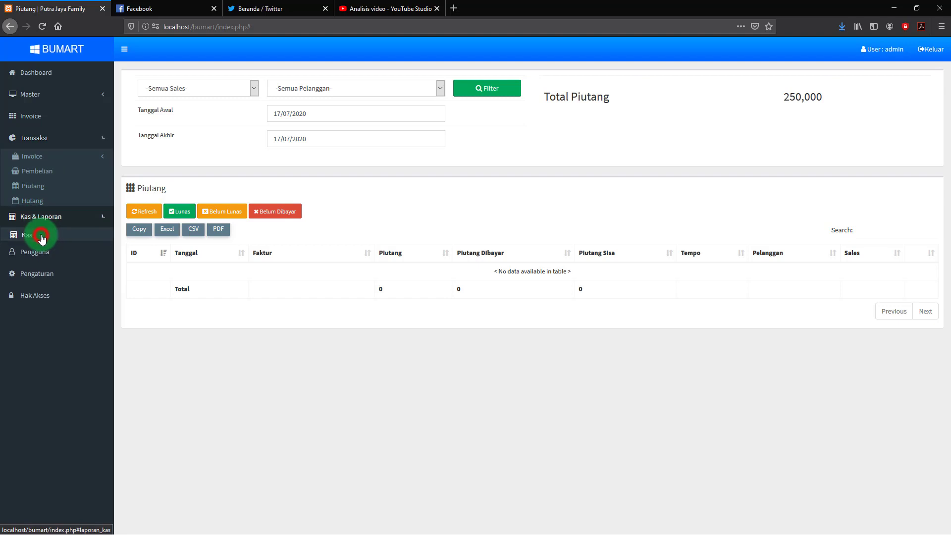
click(23, 178)
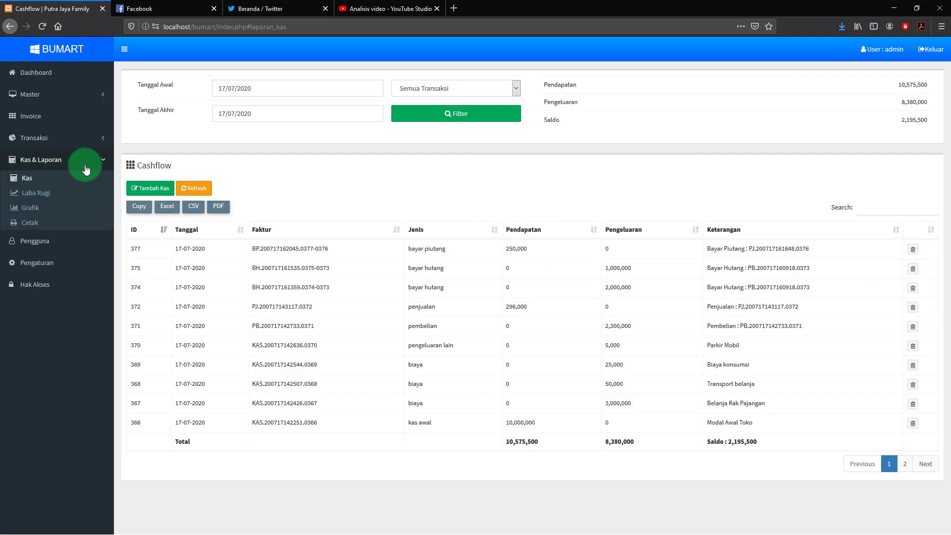
Return to the Dashboard and re-expand the Kas & Laporan and Transaksi menus
click(103, 160)
click(41, 74)
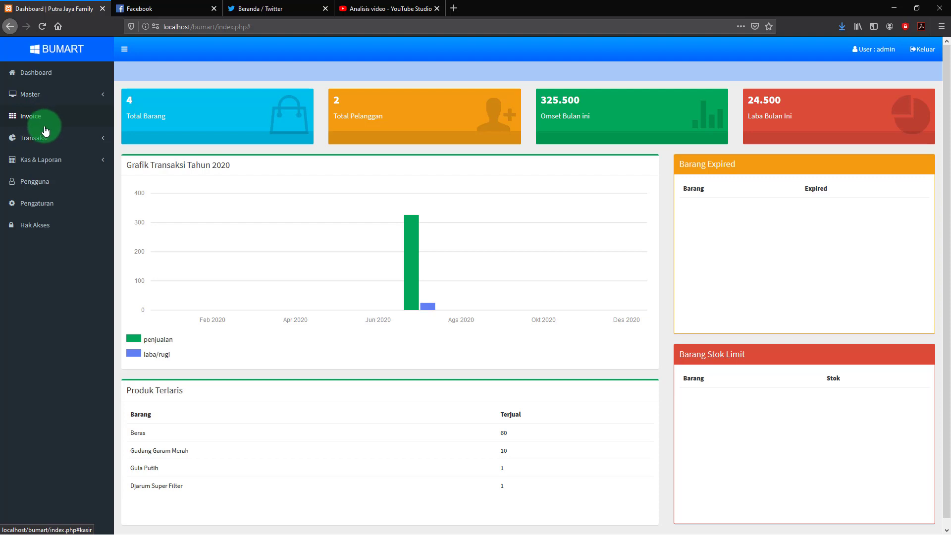
click(43, 160)
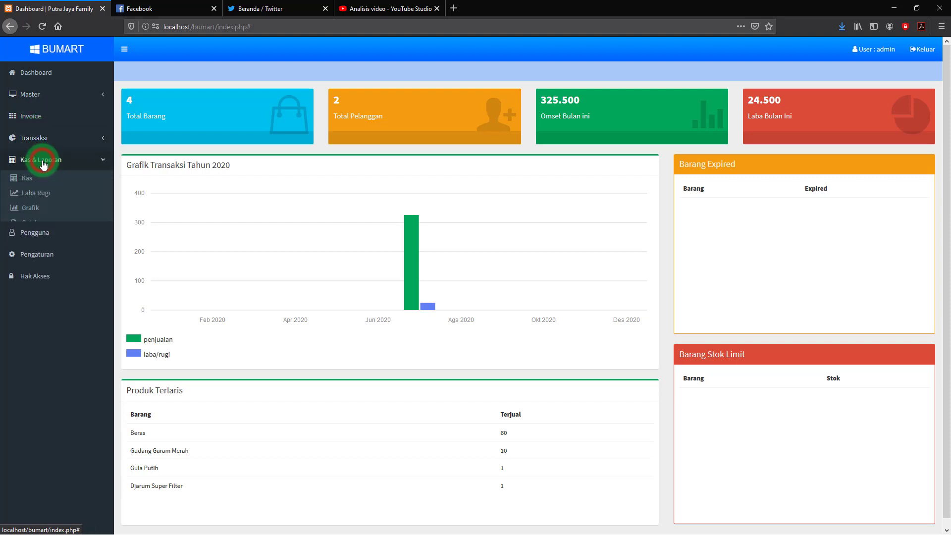
click(45, 138)
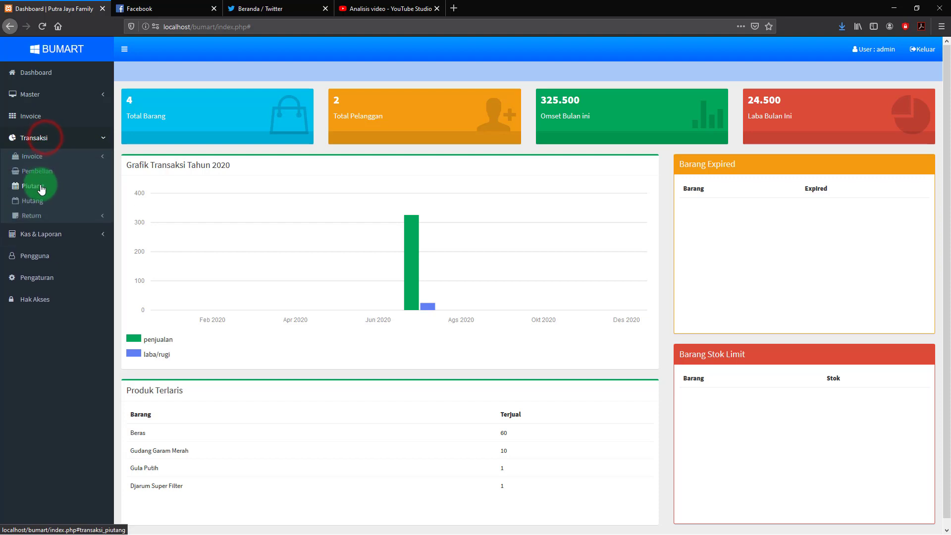
Open the Piutang page and switch between Lunas and Belum Lunas filters, ending on Belum Lunas
click(33, 186)
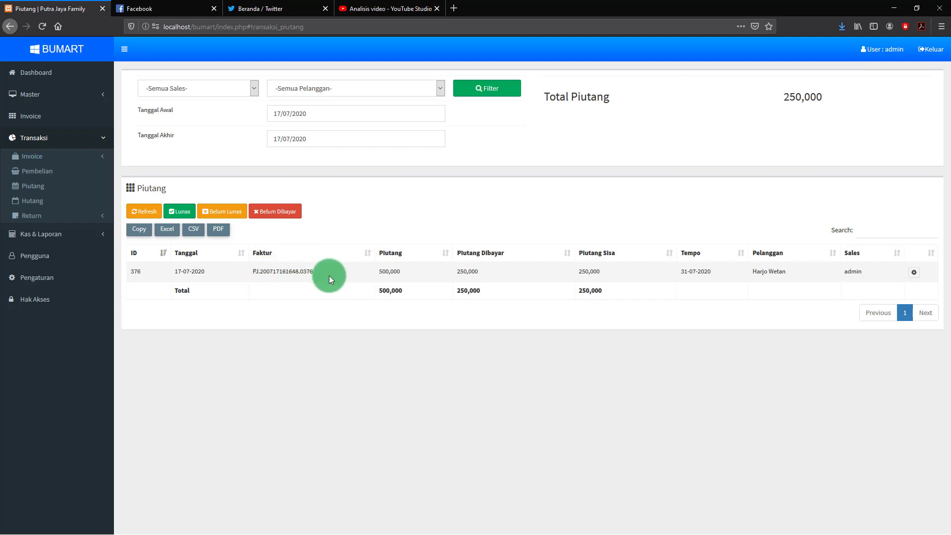
click(189, 211)
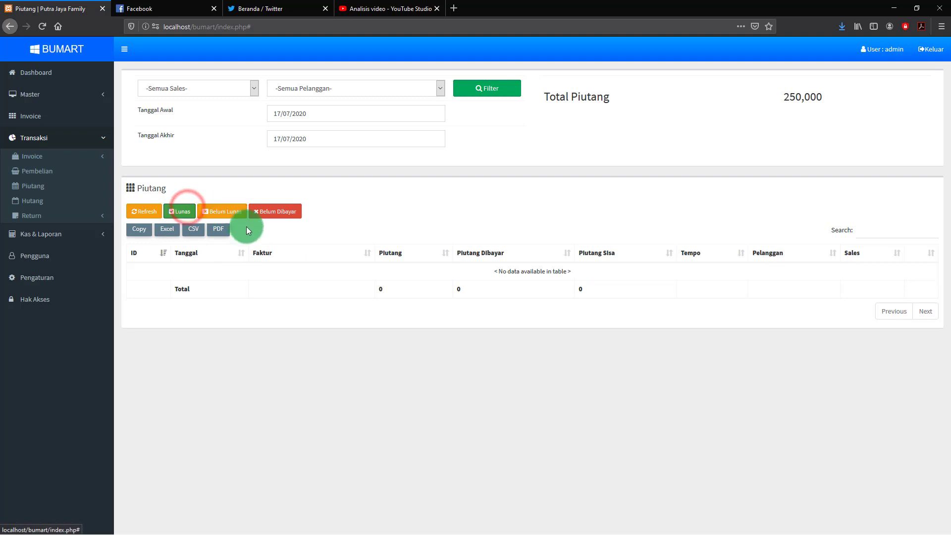
click(229, 212)
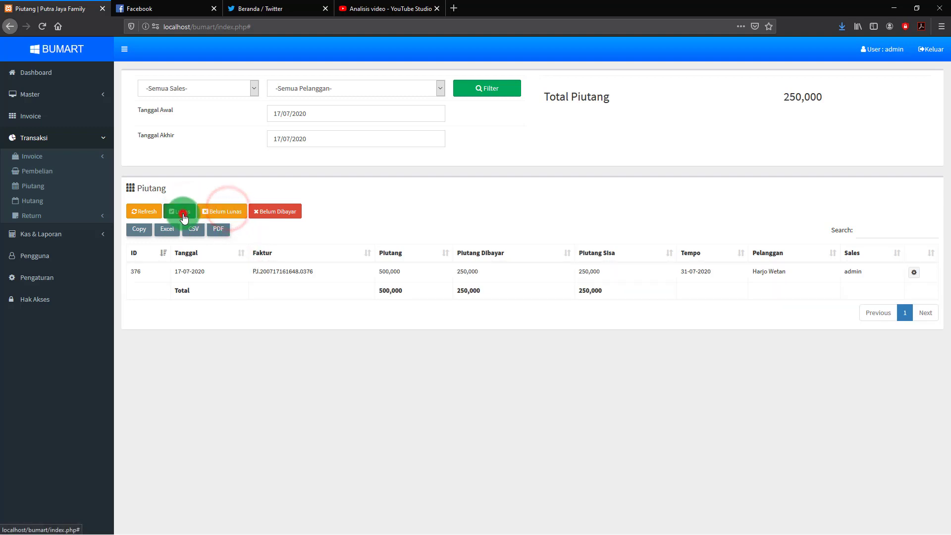
click(181, 212)
click(225, 215)
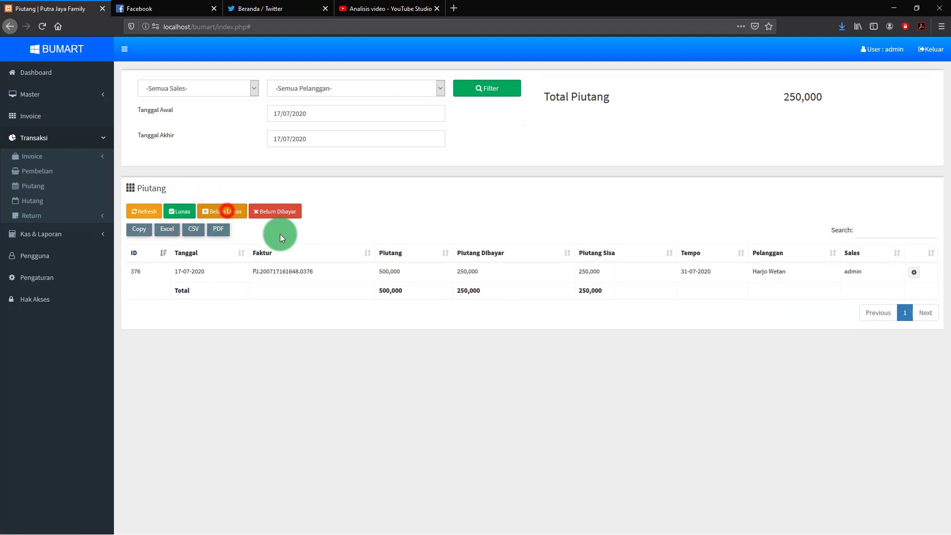